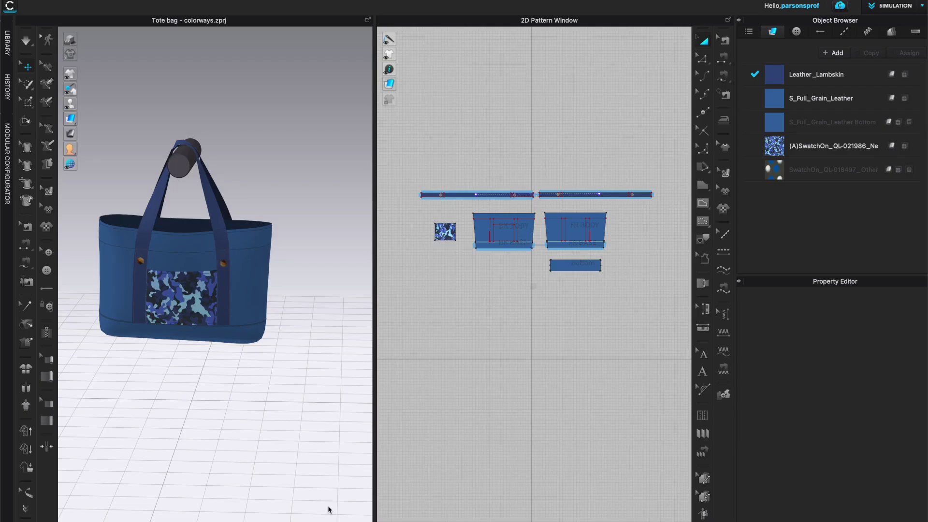
Switch the workspace from simulation to the Colorway mode for the tote bag
{"action": "scroll", "coordinate": [325, 394], "scroll_direction": "up", "scroll_amount": 5}
{"action": "mouse_move", "coordinate": [319, 386]}
{"action": "right_mouse_down"}
{"action": "mouse_move", "coordinate": [283, 397]}
{"action": "mouse_move", "coordinate": [218, 387]}
{"action": "mouse_move", "coordinate": [240, 414]}
{"action": "mouse_move", "coordinate": [284, 411]}
{"action": "mouse_move", "coordinate": [311, 394]}
{"action": "right_mouse_up"}
{"action": "scroll", "coordinate": [319, 391], "scroll_direction": "up", "scroll_amount": 6}
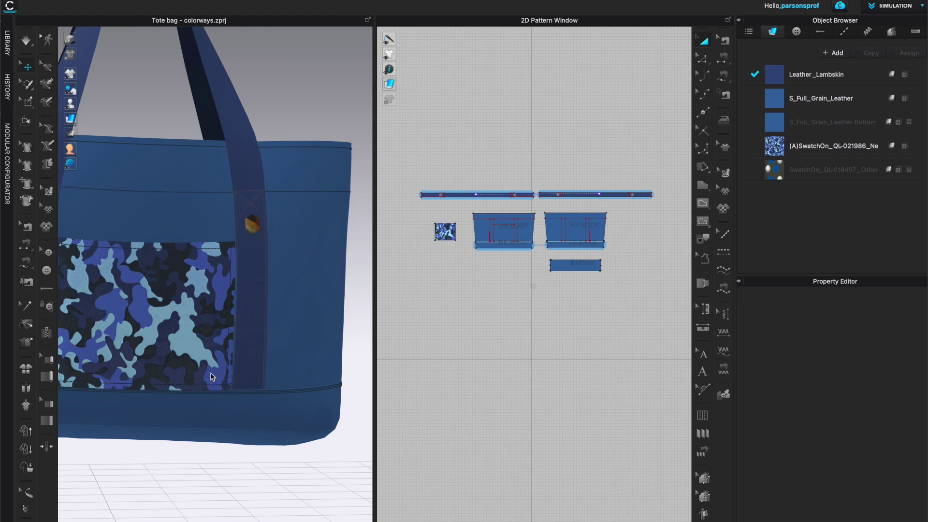
{"action": "scroll", "coordinate": [213, 384], "scroll_direction": "down", "scroll_amount": 5}
{"action": "left_click", "coordinate": [219, 388]}
{"action": "mouse_move", "coordinate": [219, 388]}
{"action": "right_mouse_down"}
{"action": "mouse_move", "coordinate": [180, 385]}
{"action": "mouse_move", "coordinate": [280, 389]}
{"action": "mouse_move", "coordinate": [225, 396]}
{"action": "mouse_move", "coordinate": [220, 388]}
{"action": "right_mouse_up"}
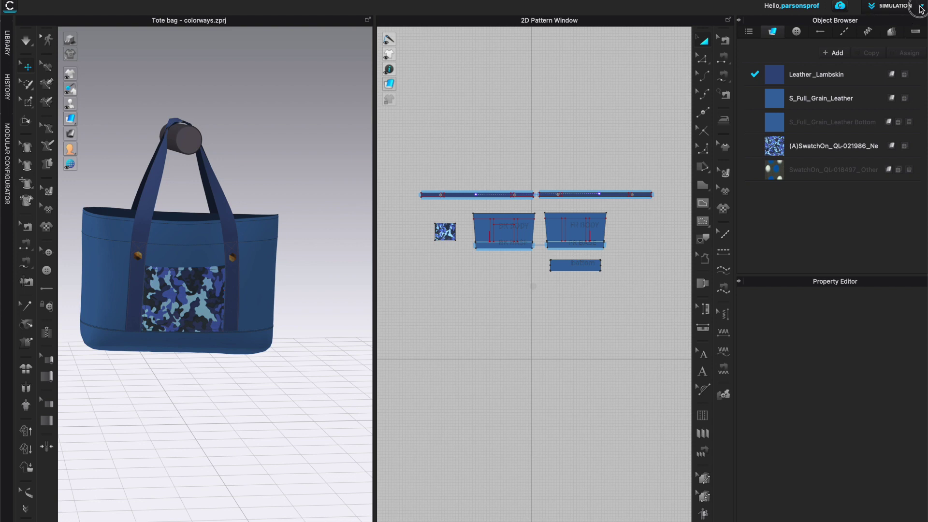
{"action": "left_click", "coordinate": [889, 7]}
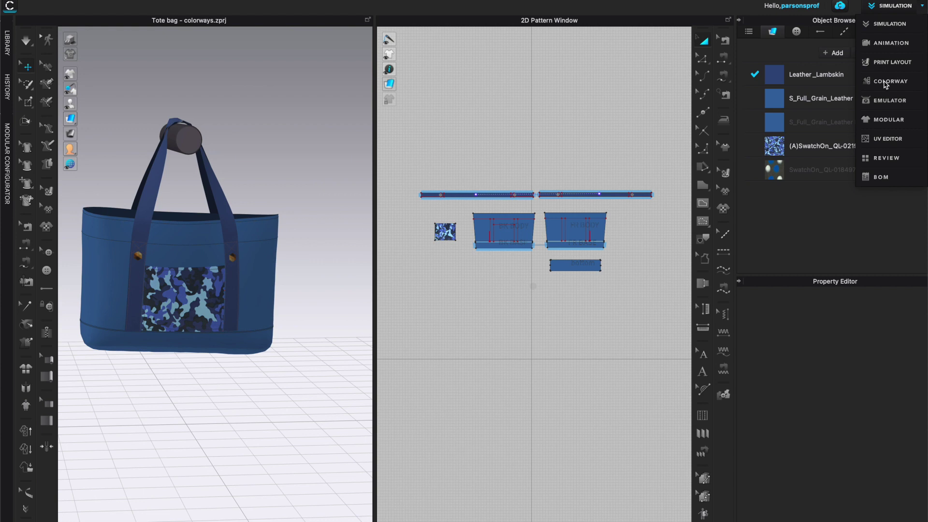
{"action": "left_click", "coordinate": [886, 82]}
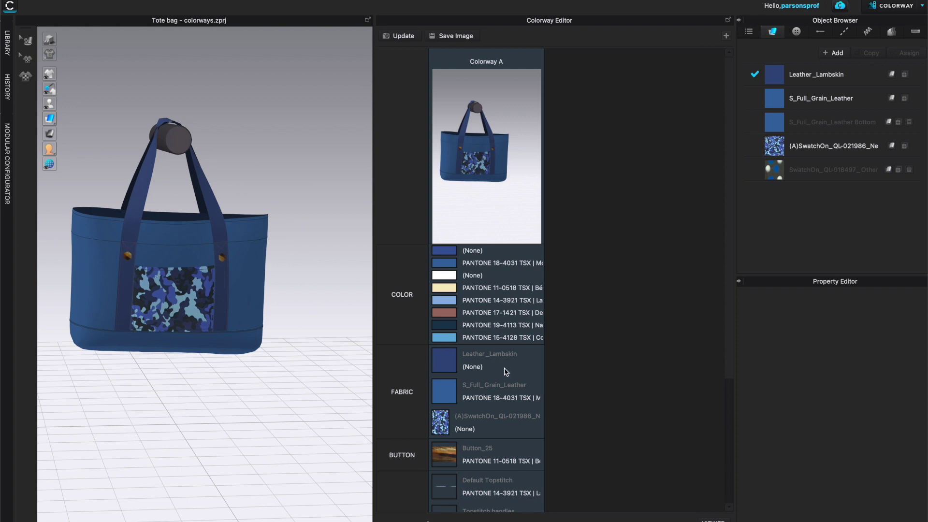
Review the color, fabric, button and topstitch entries of Colorway A and compare them with the project's topstitch and fabric lists
{"action": "scroll", "coordinate": [506, 371], "scroll_direction": "down", "scroll_amount": 3}
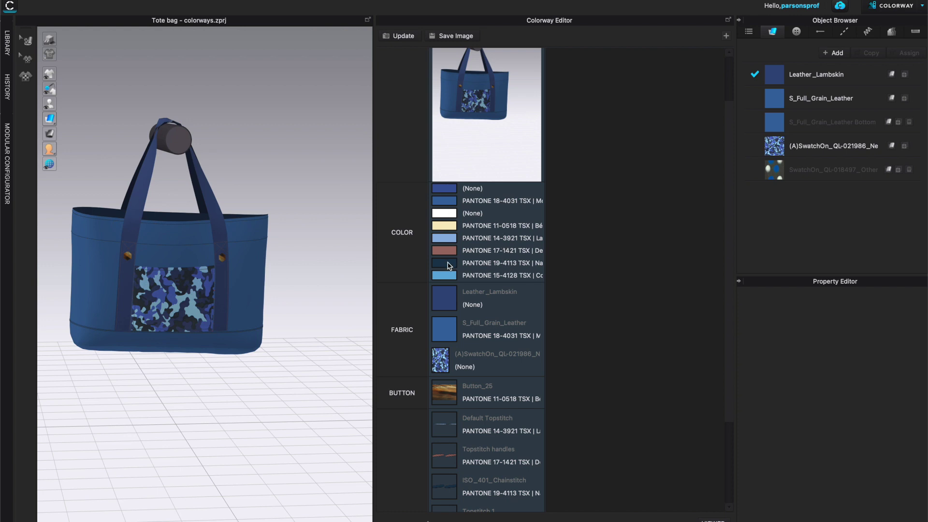
{"action": "scroll", "coordinate": [450, 305], "scroll_direction": "down", "scroll_amount": 3}
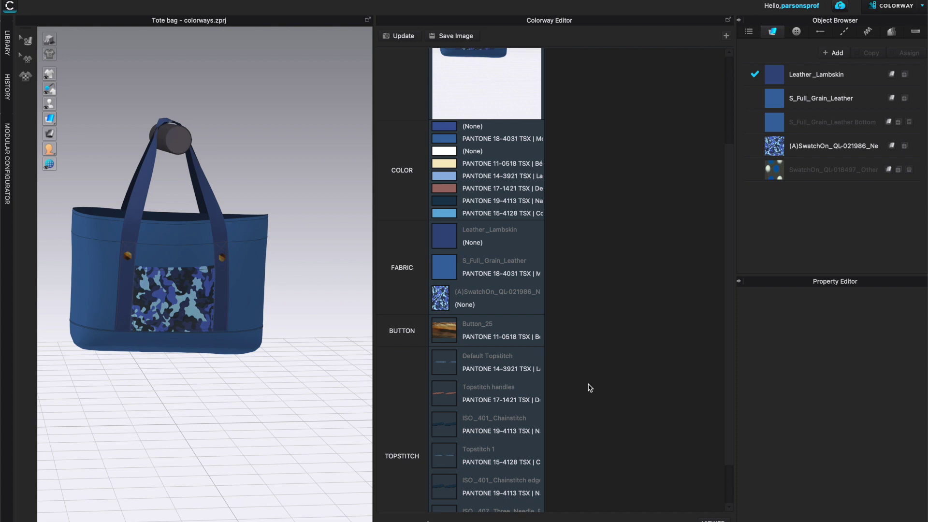
{"action": "scroll", "coordinate": [587, 379], "scroll_direction": "down", "scroll_amount": 2}
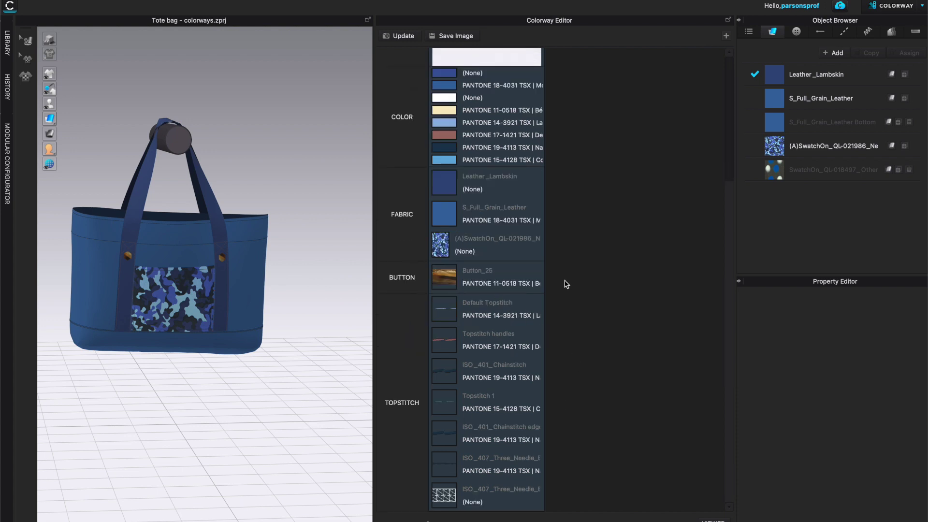
{"action": "left_click", "coordinate": [843, 32]}
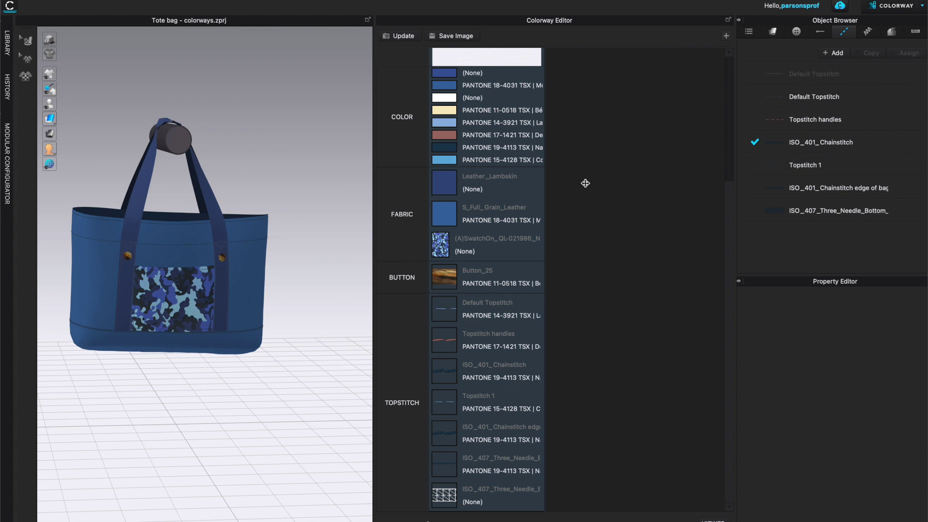
{"action": "left_click", "coordinate": [773, 32]}
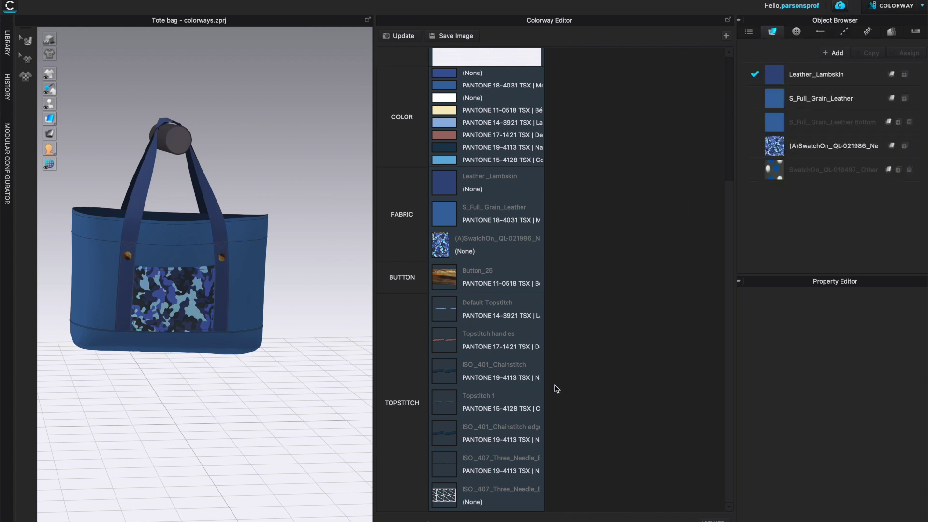
{"action": "scroll", "coordinate": [567, 378], "scroll_direction": "up", "scroll_amount": 4}
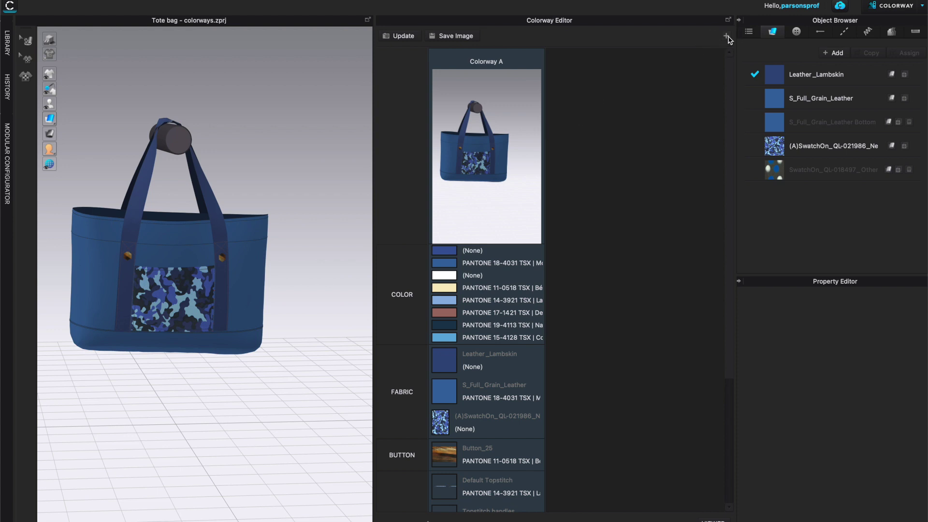
Add a second colorway and rename it Colorway B
{"action": "left_click", "coordinate": [726, 36]}
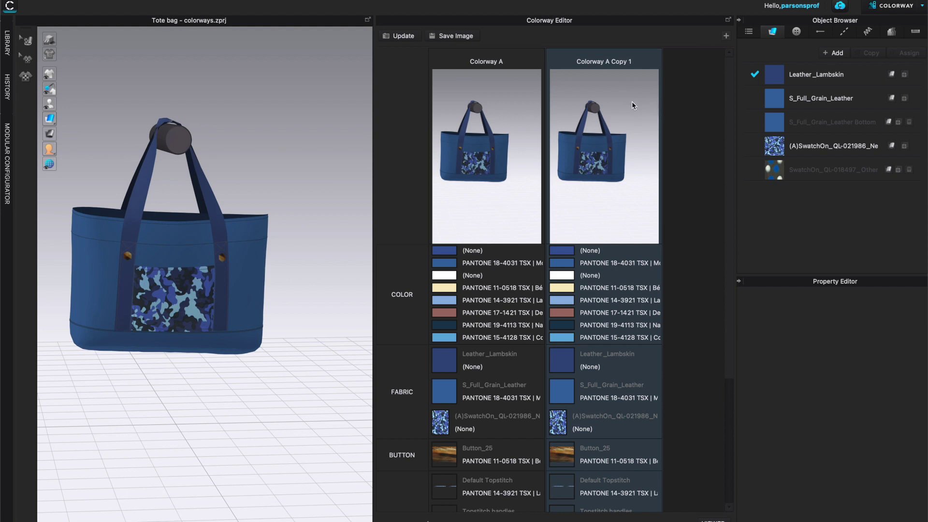
{"action": "double_click", "coordinate": [630, 62]}
{"action": "key", "text": "BackSpace"}
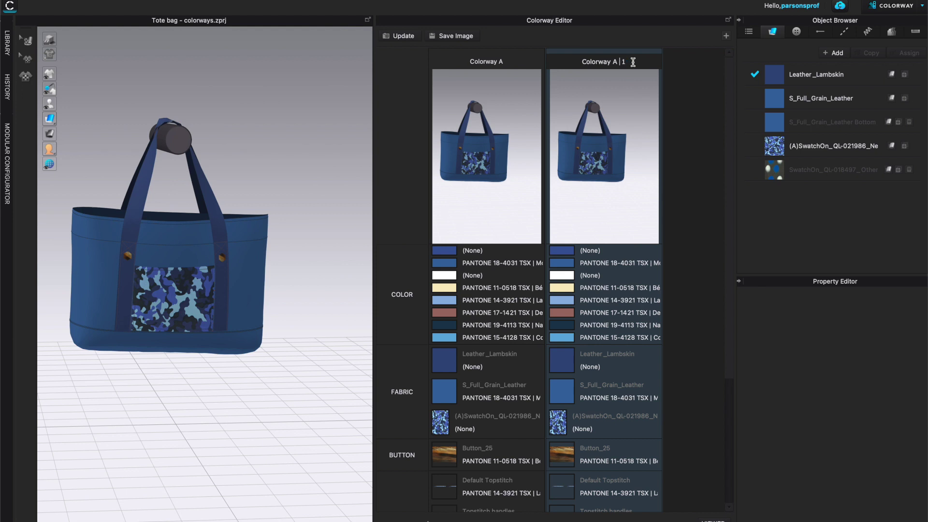
{"action": "key", "text": "Delete"}
{"action": "key", "text": "BackSpace"}
{"action": "key", "text": "BackSpace"}
{"action": "type", "text": "B"}
{"action": "key", "text": "Return"}
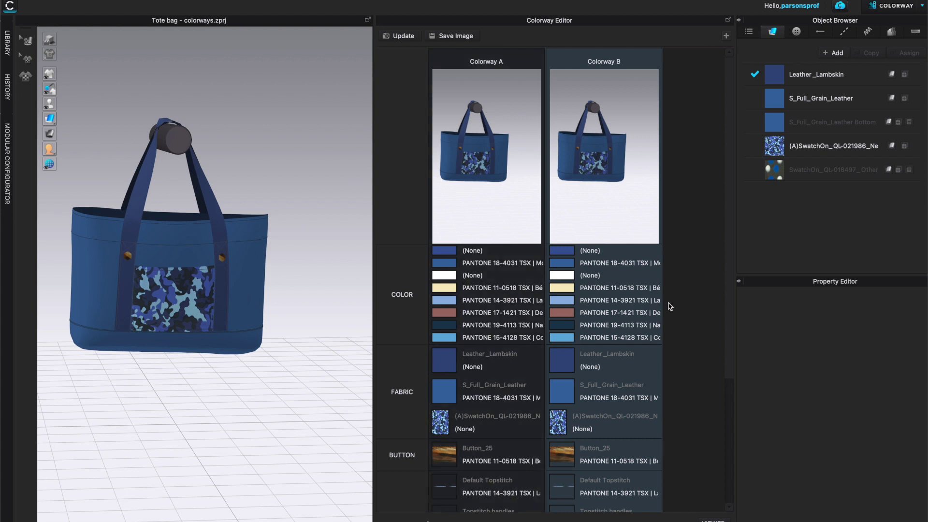
Make Colorway B the active colorway and select the Leather_Lambskin fabric used on the bag's handles
{"action": "scroll", "coordinate": [604, 386], "scroll_direction": "down", "scroll_amount": 2}
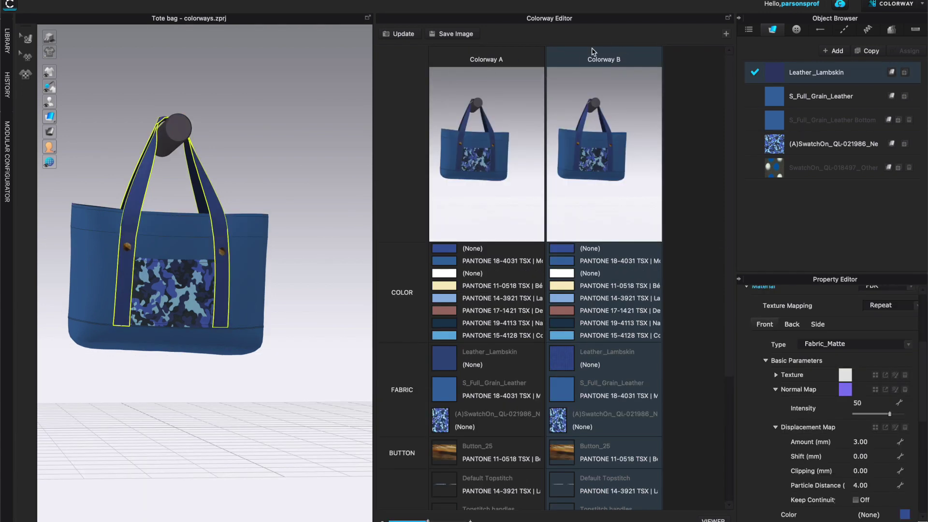
{"action": "double_click", "coordinate": [512, 65]}
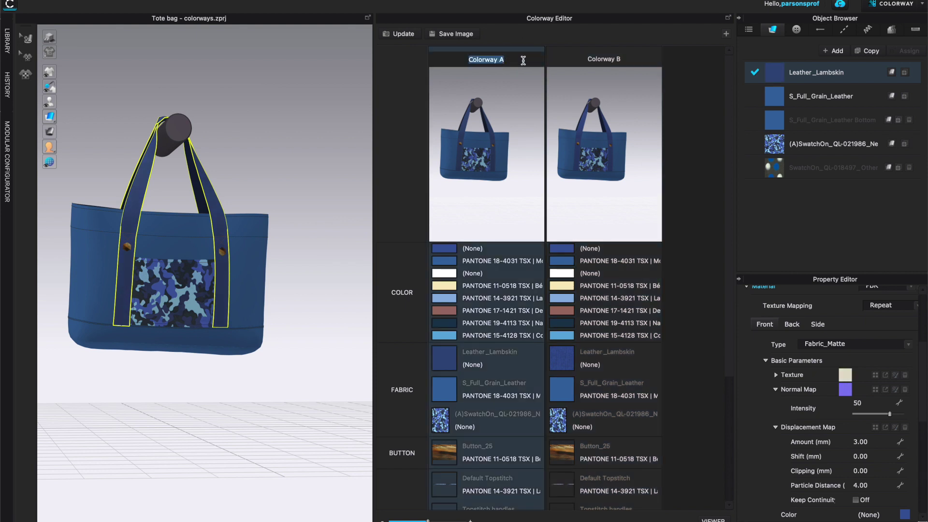
{"action": "left_click", "coordinate": [450, 62]}
{"action": "double_click", "coordinate": [575, 62]}
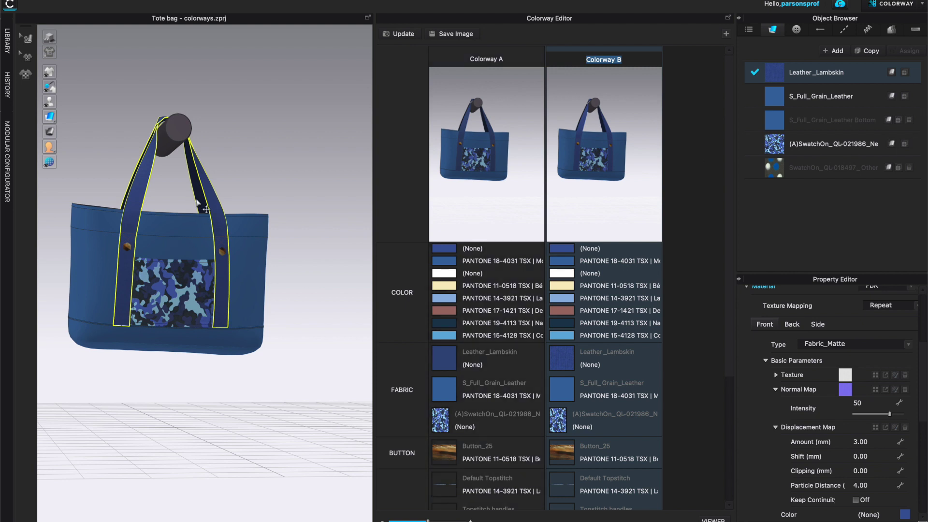
{"action": "key", "text": "Return"}
{"action": "left_click", "coordinate": [869, 95]}
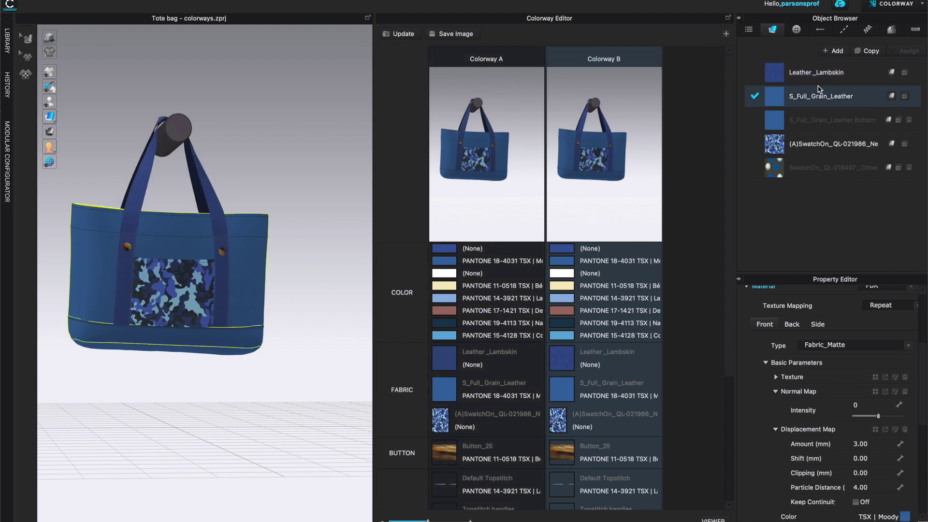
{"action": "mouse_move", "coordinate": [349, 377]}
{"action": "right_mouse_down"}
{"action": "mouse_move", "coordinate": [331, 390]}
{"action": "mouse_move", "coordinate": [334, 381]}
{"action": "right_mouse_up"}
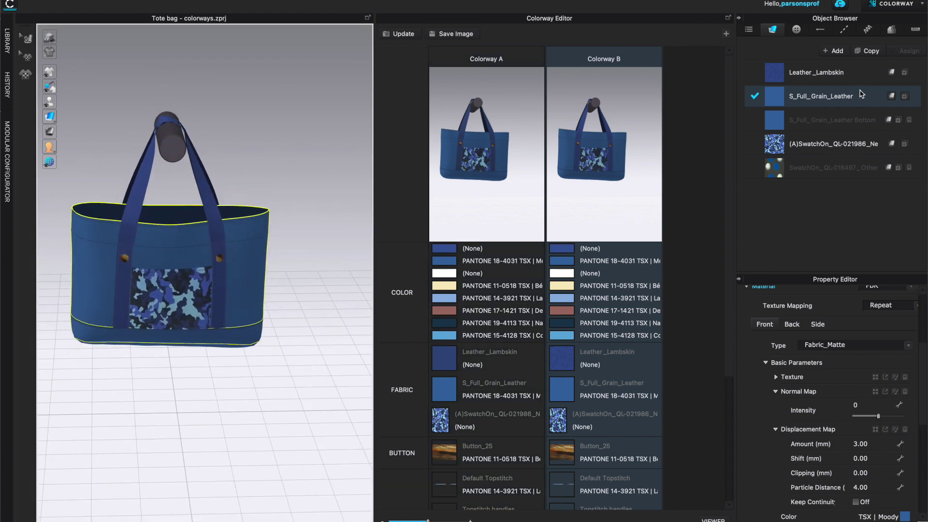
{"action": "left_click", "coordinate": [867, 75]}
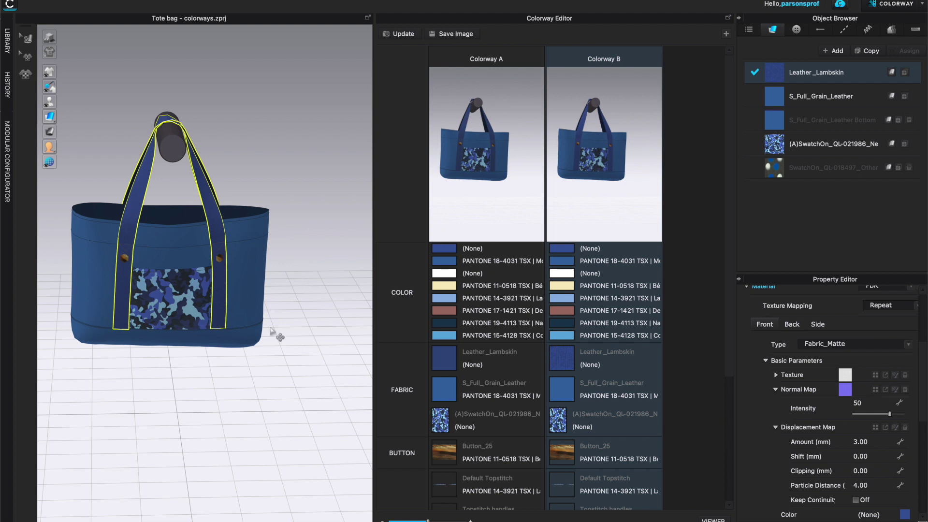
Expand the Leather_Lambskin texture settings and switch Desaturation off and on again to compare the handle color
{"action": "scroll", "coordinate": [255, 346], "scroll_direction": "up", "scroll_amount": 4}
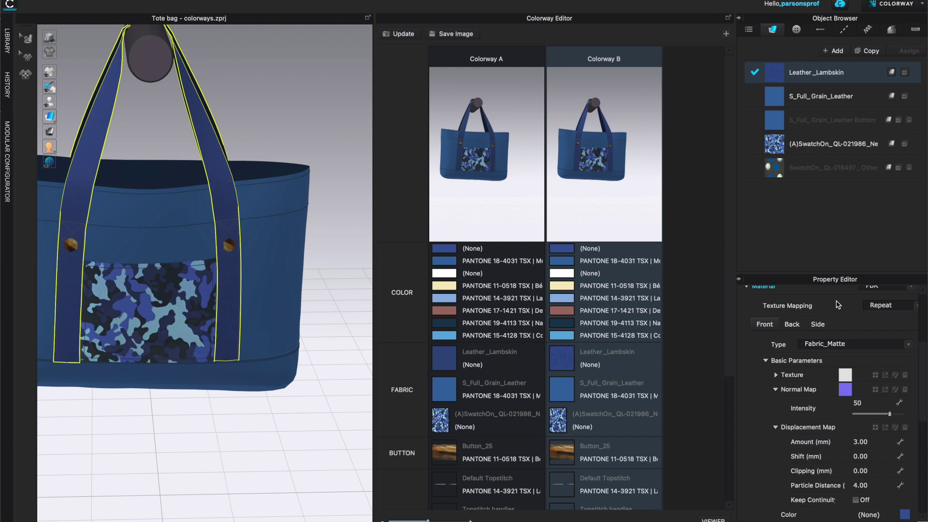
{"action": "mouse_move", "coordinate": [924, 362]}
{"action": "left_mouse_down"}
{"action": "mouse_move", "coordinate": [924, 371]}
{"action": "mouse_move", "coordinate": [925, 357]}
{"action": "left_mouse_up"}
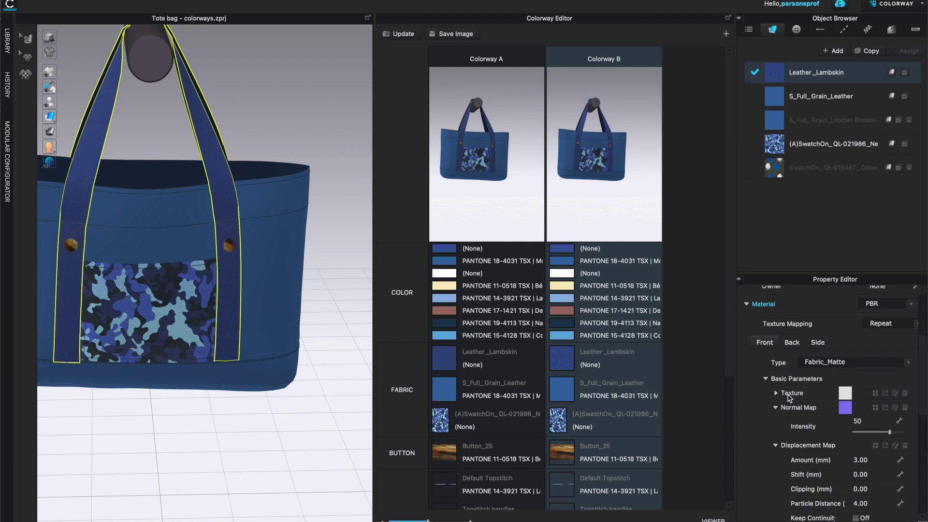
{"action": "left_click", "coordinate": [776, 393]}
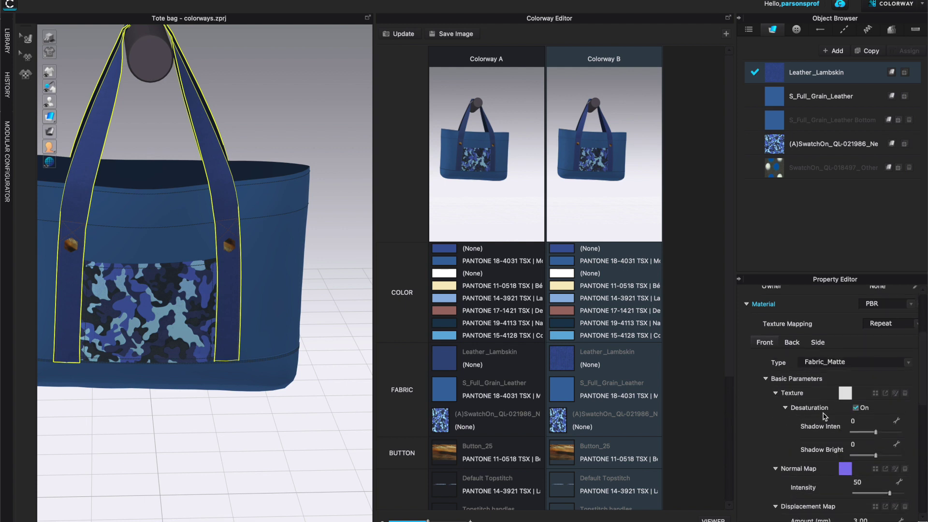
{"action": "left_click", "coordinate": [856, 408]}
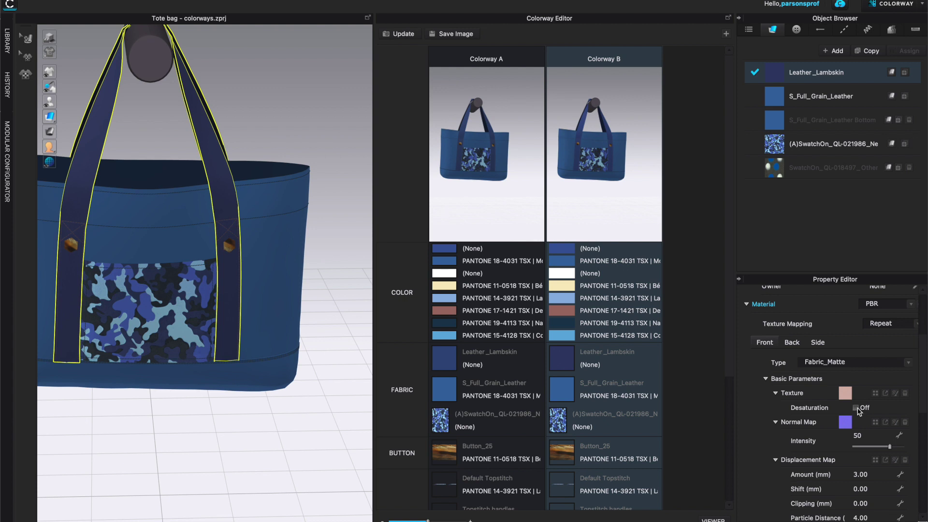
{"action": "left_click", "coordinate": [857, 409]}
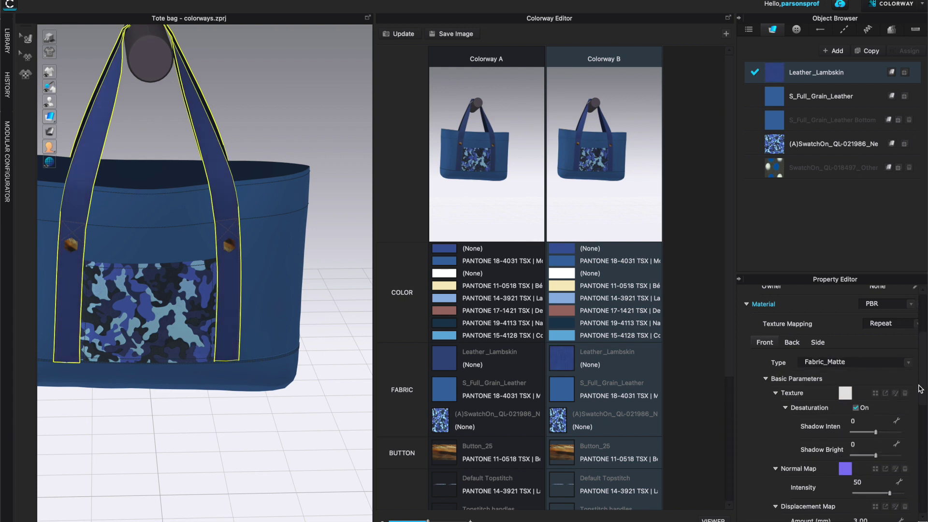
Set the Leather_Lambskin color in Colorway B to the Pantone polyester swatch PANTONE 12-2007 TSX Little Piglet
{"action": "left_click_drag", "start_coordinate": [922, 373], "coordinate": [924, 404]}
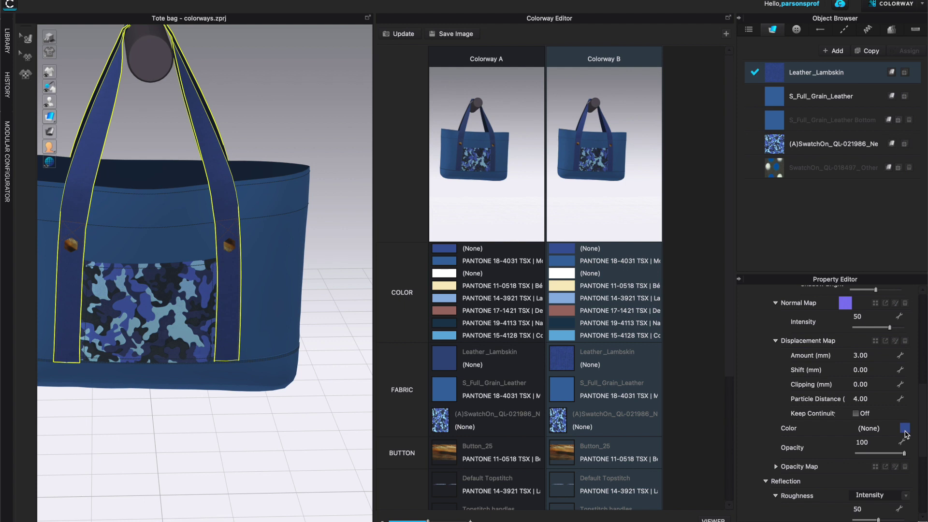
{"action": "left_click", "coordinate": [904, 428]}
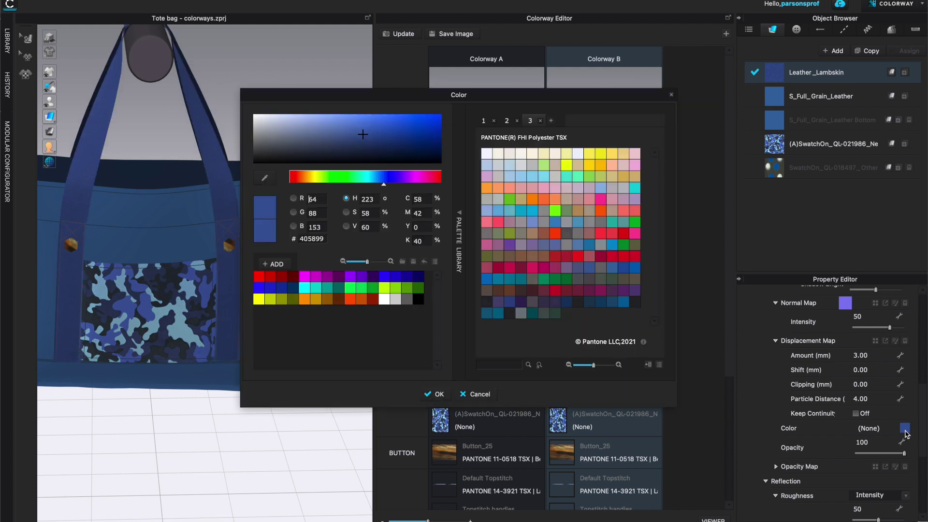
{"action": "left_click", "coordinate": [635, 154]}
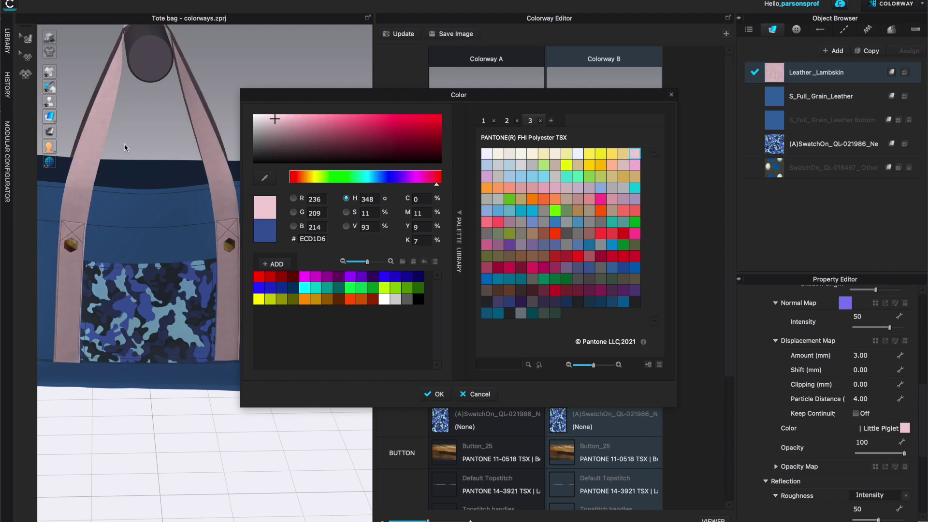
{"action": "left_click", "coordinate": [443, 395]}
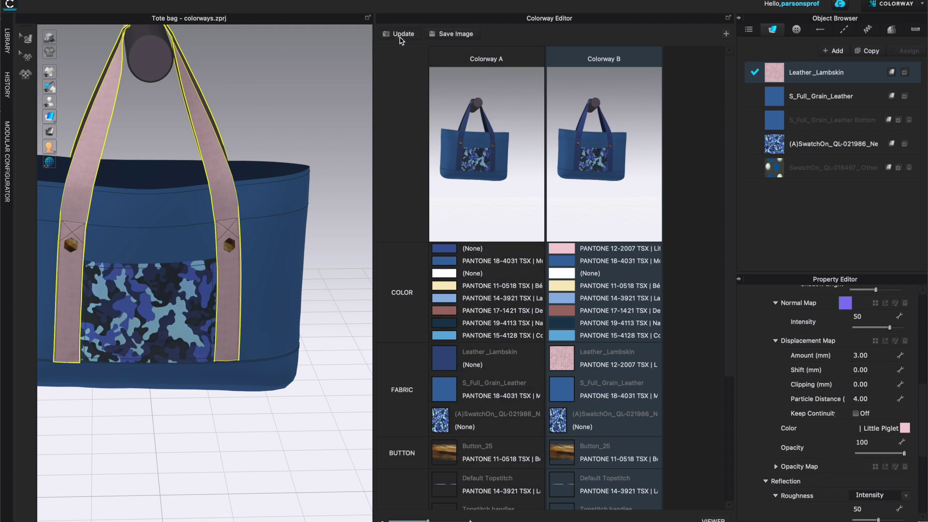
Update both colorway preview images with the whole tote bag shown in an angled view
{"action": "left_click", "coordinate": [401, 35]}
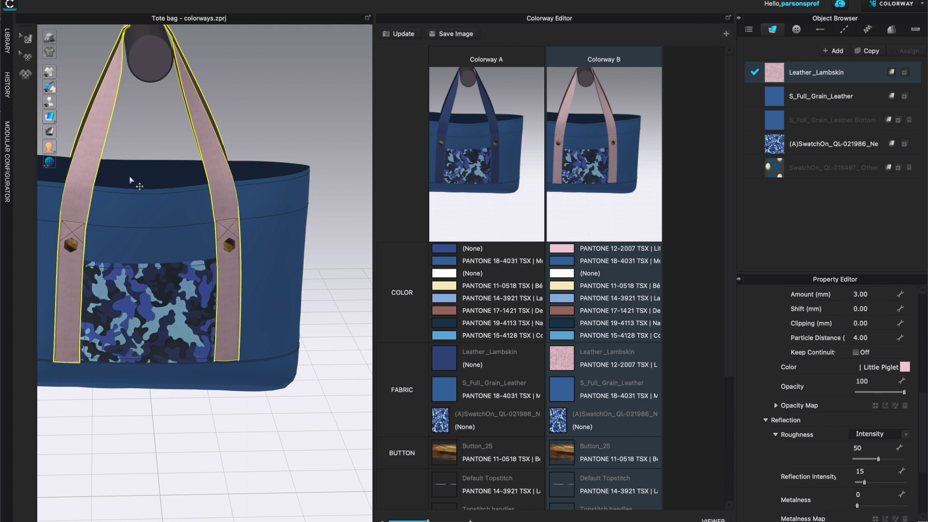
{"action": "scroll", "coordinate": [203, 296], "scroll_direction": "down", "scroll_amount": 3}
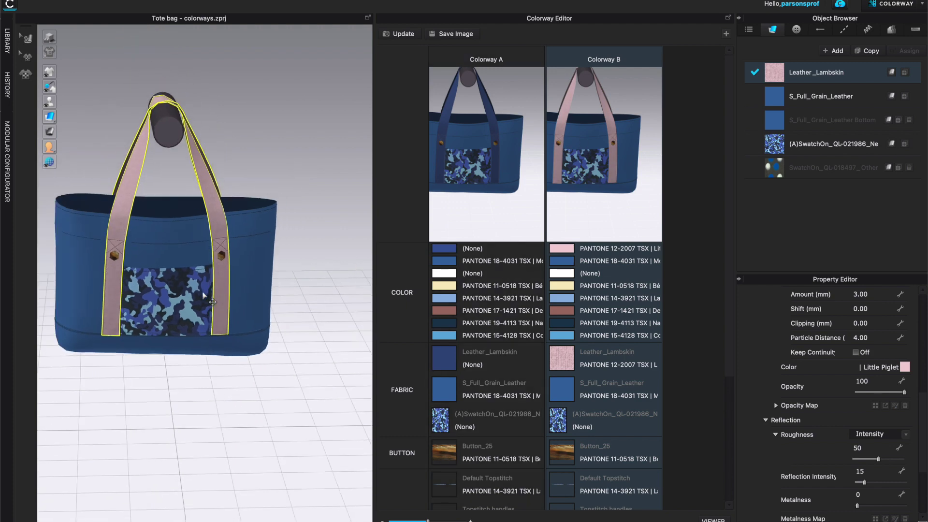
{"action": "right_click_drag", "start_coordinate": [306, 263], "coordinate": [333, 264]}
{"action": "left_click", "coordinate": [404, 34]}
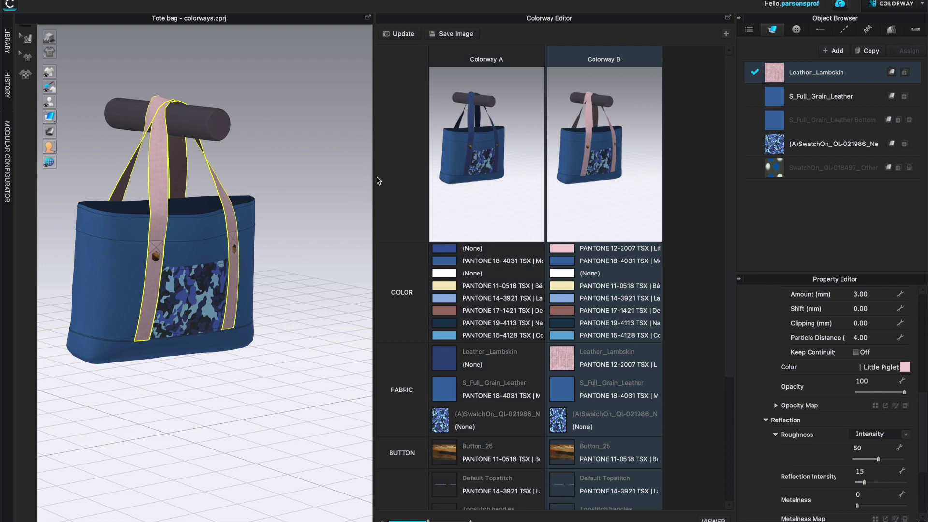
Open the Leather_Lambskin texture for editing in the Texture Editor and select its Lambskin layer
{"action": "left_click_drag", "start_coordinate": [926, 413], "coordinate": [922, 346]}
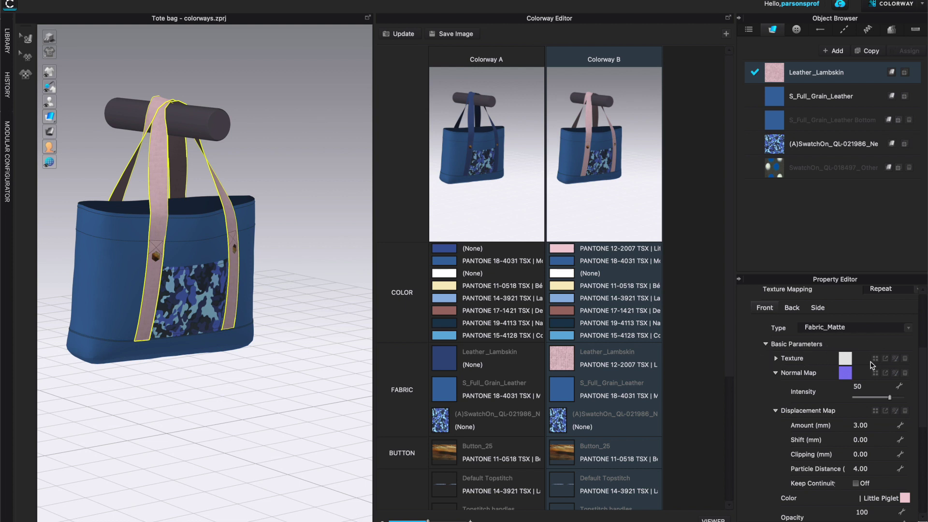
{"action": "left_click", "coordinate": [895, 359]}
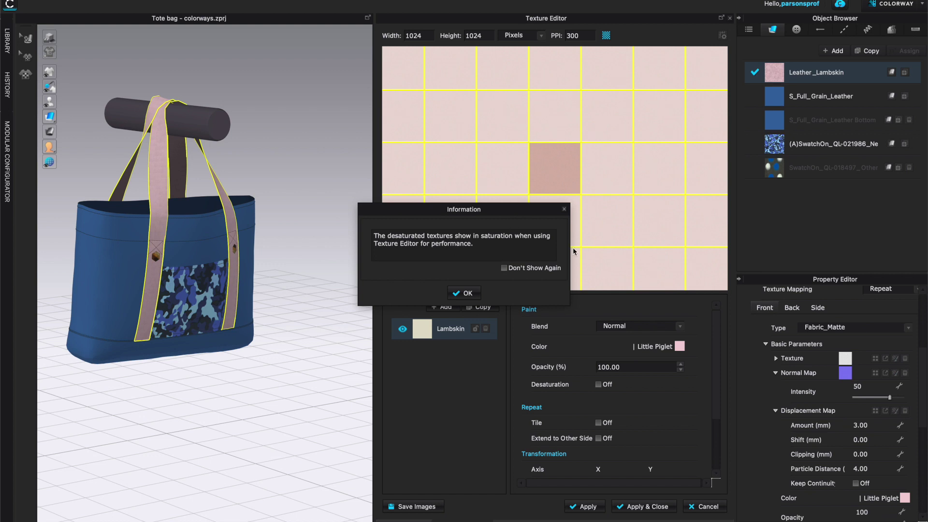
{"action": "left_click", "coordinate": [471, 295]}
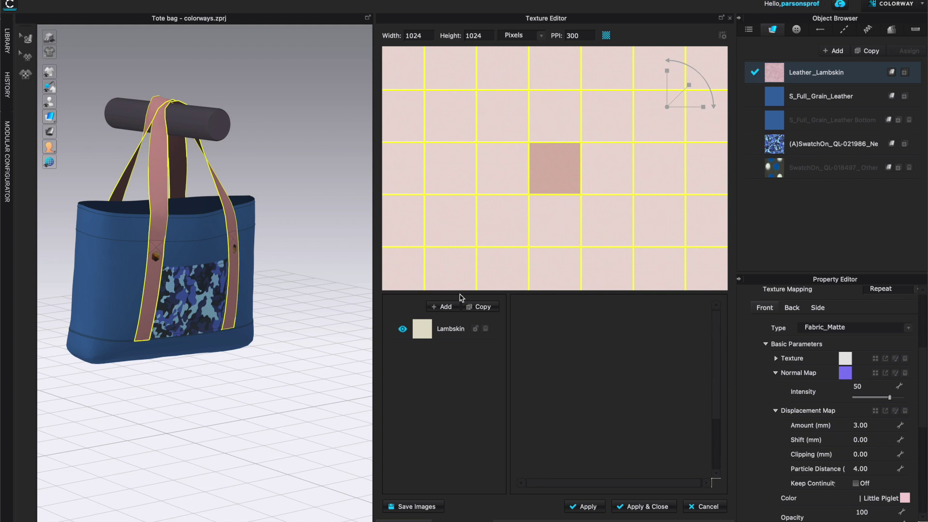
{"action": "left_click", "coordinate": [443, 329]}
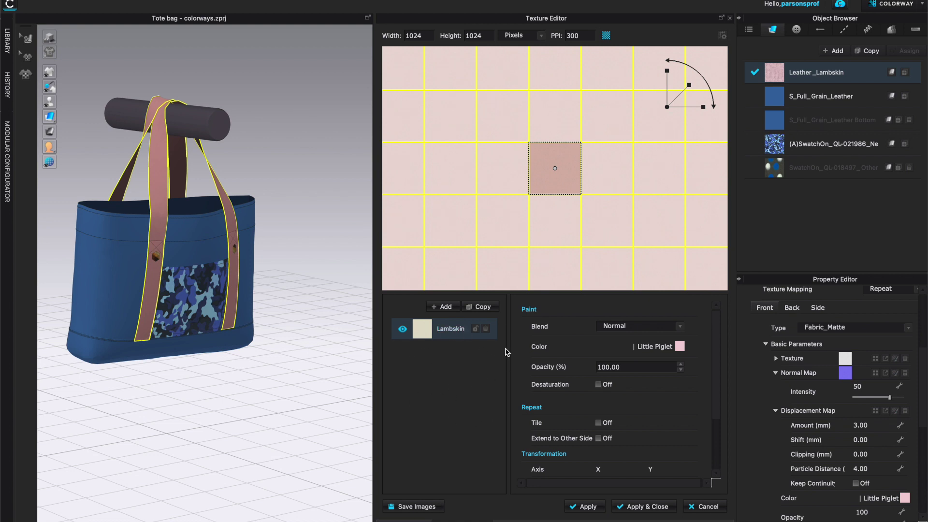
Examine the Lambskin layer against the tote bag's handles, switching the layer's visibility off and on
{"action": "right_click_drag", "start_coordinate": [298, 348], "coordinate": [280, 331]}
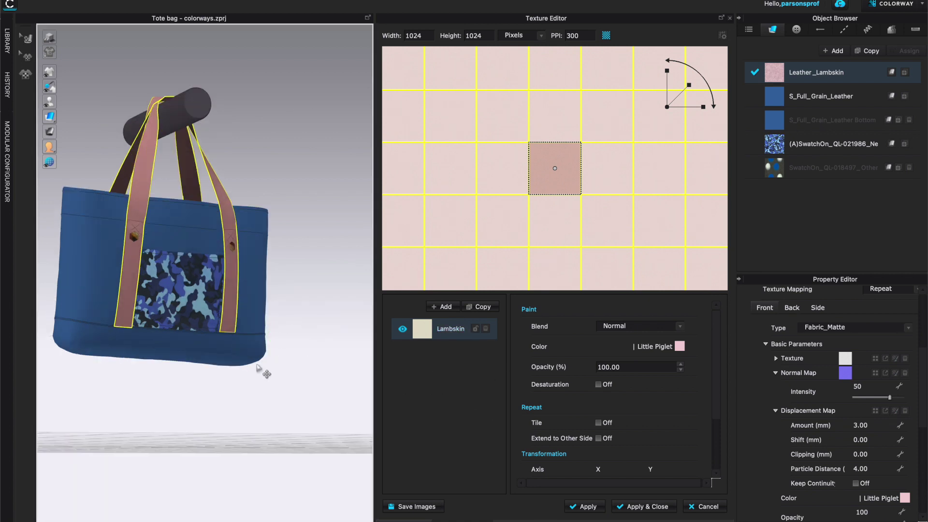
{"action": "right_click_drag", "start_coordinate": [256, 365], "coordinate": [259, 379]}
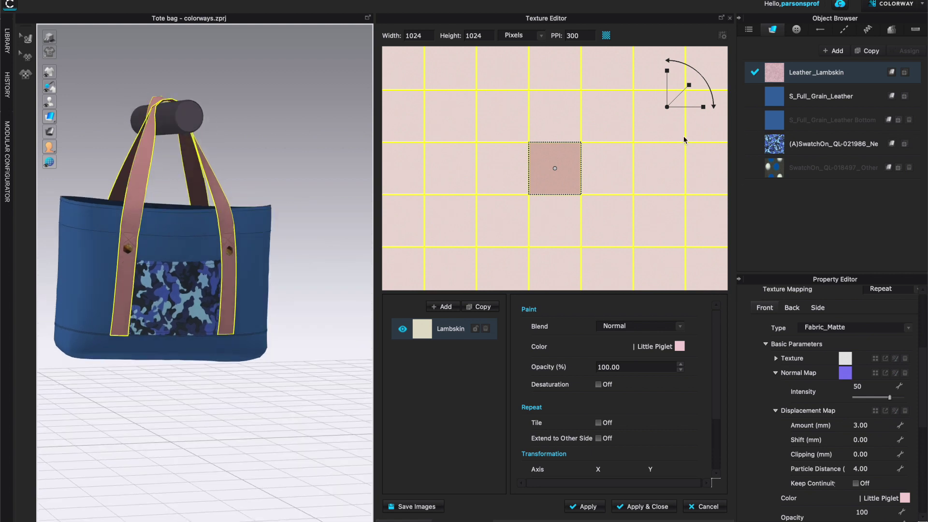
{"action": "scroll", "coordinate": [603, 181], "scroll_direction": "down", "scroll_amount": 1}
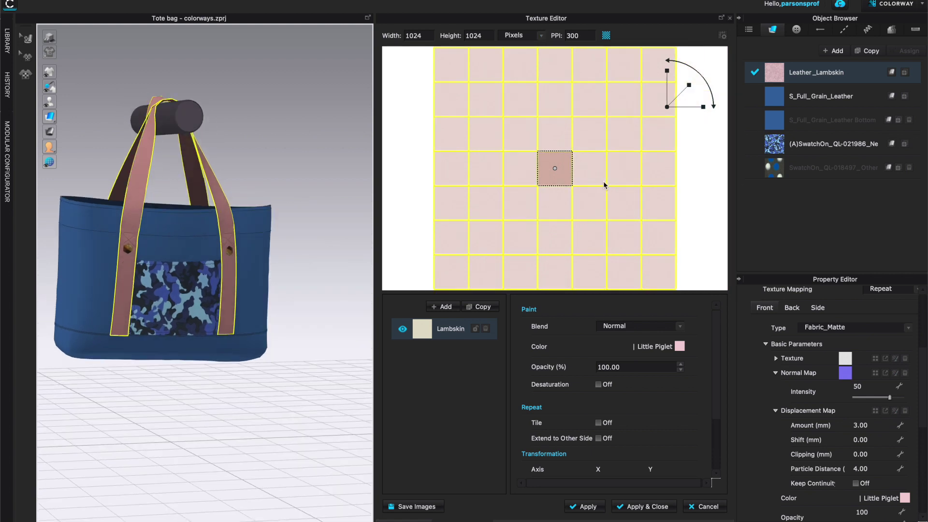
{"action": "scroll", "coordinate": [602, 182], "scroll_direction": "up", "scroll_amount": 1}
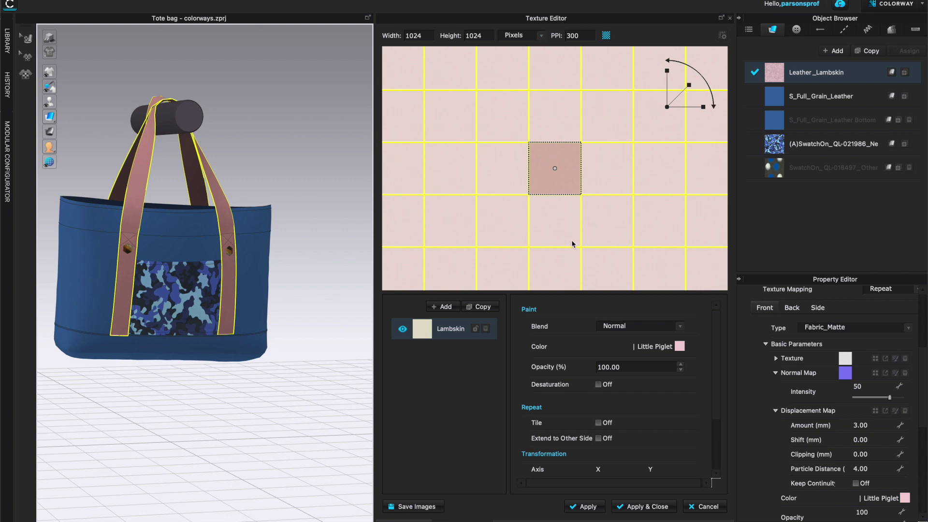
{"action": "scroll", "coordinate": [566, 243], "scroll_direction": "up", "scroll_amount": 3}
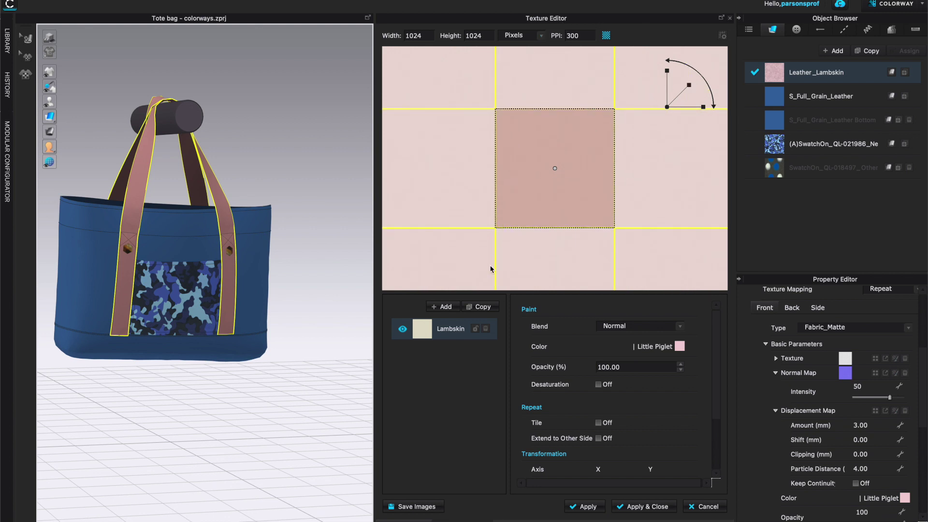
{"action": "left_click", "coordinate": [450, 329]}
{"action": "left_click", "coordinate": [402, 330]}
{"action": "left_click", "coordinate": [403, 330]}
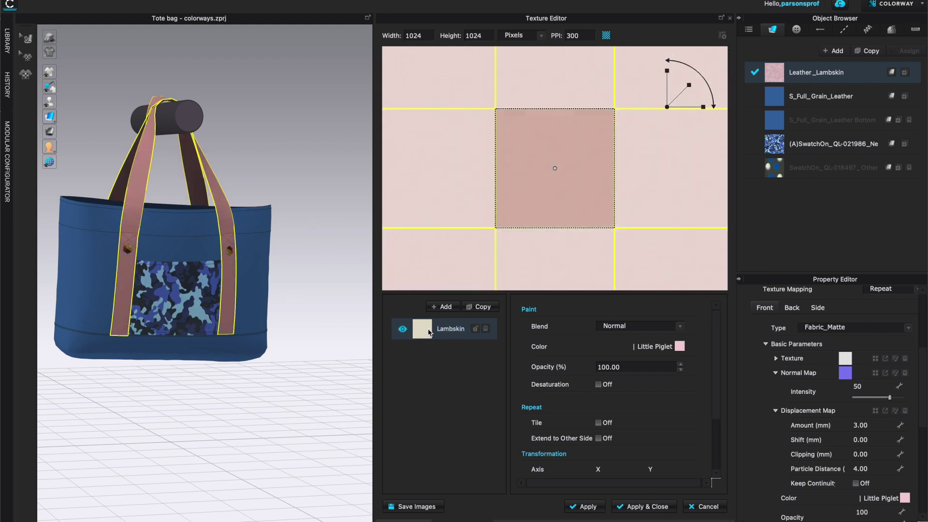
Try the Screen blend mode on the Lambskin layer and restore it to Normal
{"action": "left_click", "coordinate": [681, 328]}
{"action": "left_click", "coordinate": [613, 389]}
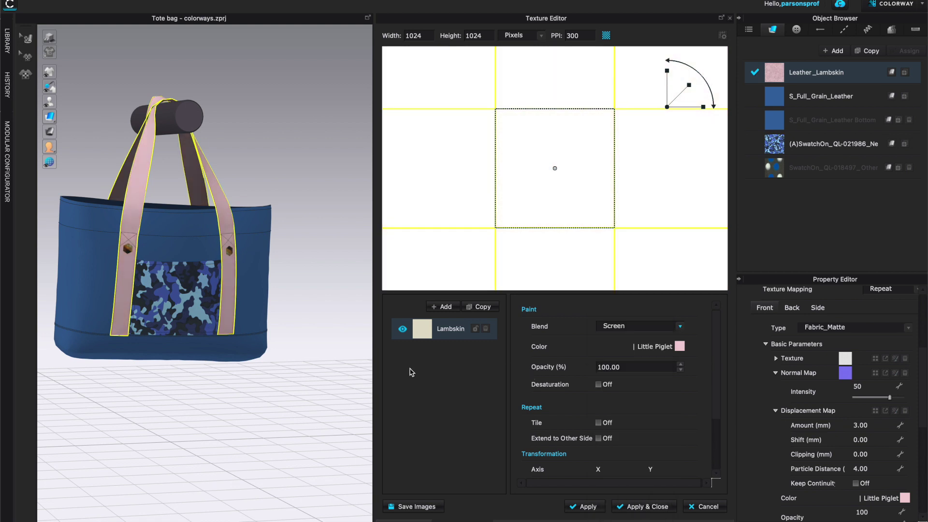
{"action": "left_click", "coordinate": [679, 328]}
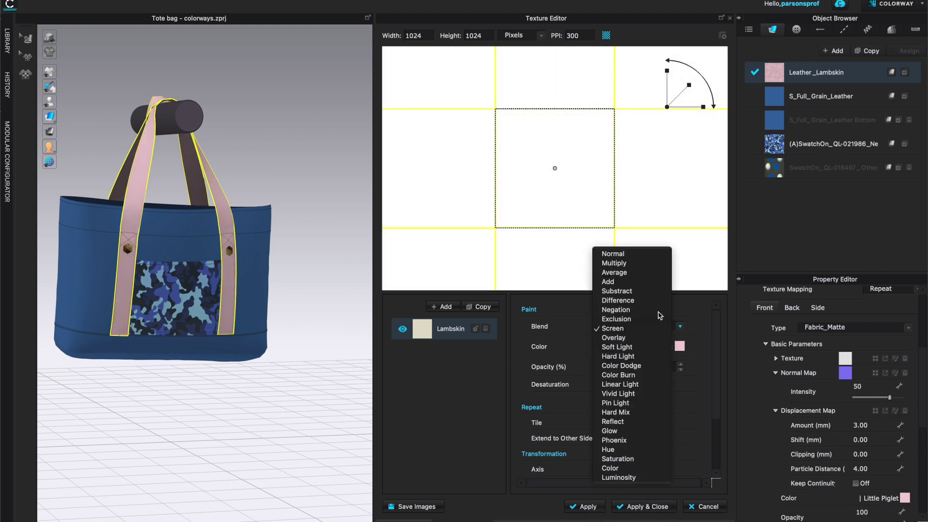
{"action": "left_click", "coordinate": [633, 255]}
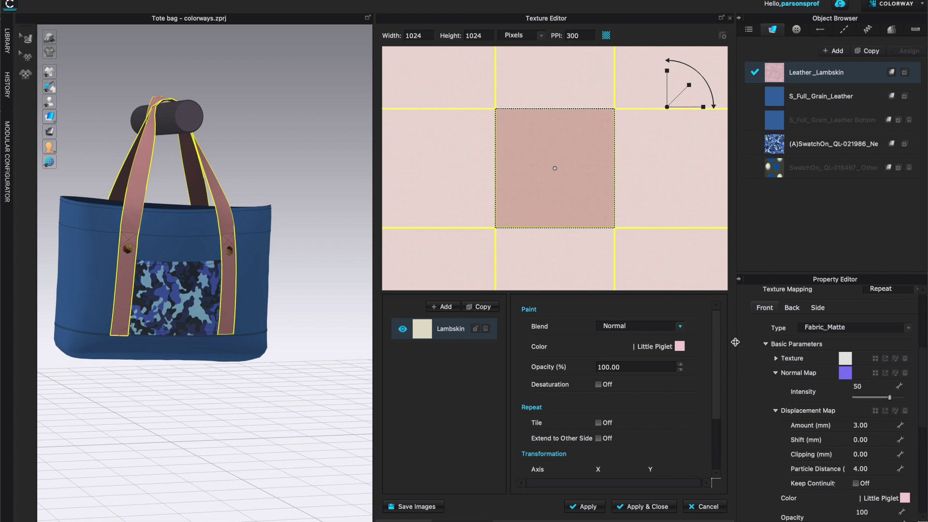
Set the Lambskin layer's color to the Pantone polyester swatch Meringue (#FAF3E2) and apply the texture to the handles
{"action": "left_click", "coordinate": [680, 346]}
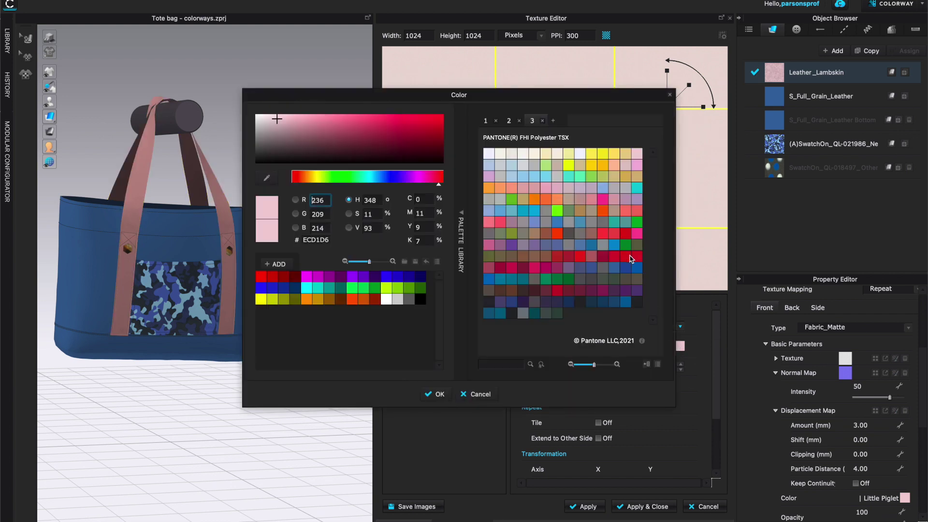
{"action": "left_click", "coordinate": [614, 233]}
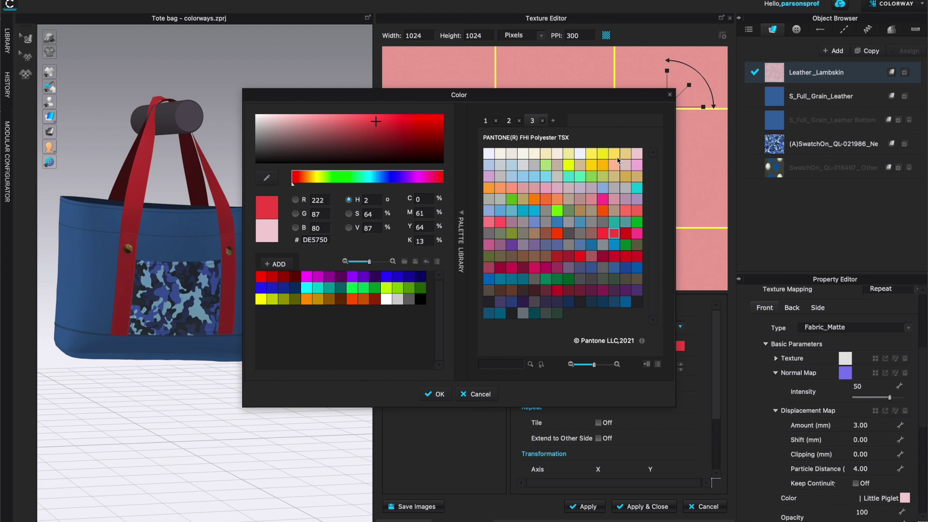
{"action": "left_click", "coordinate": [534, 153]}
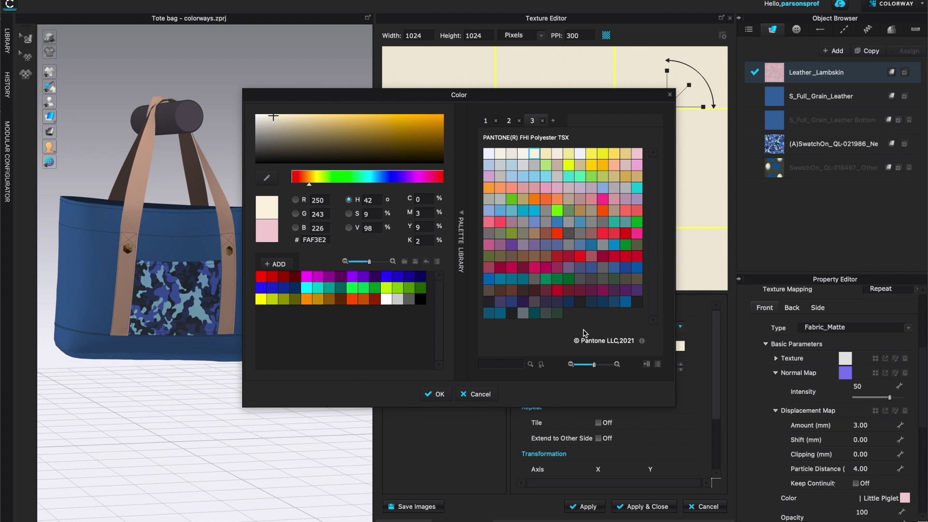
{"action": "left_click", "coordinate": [439, 396]}
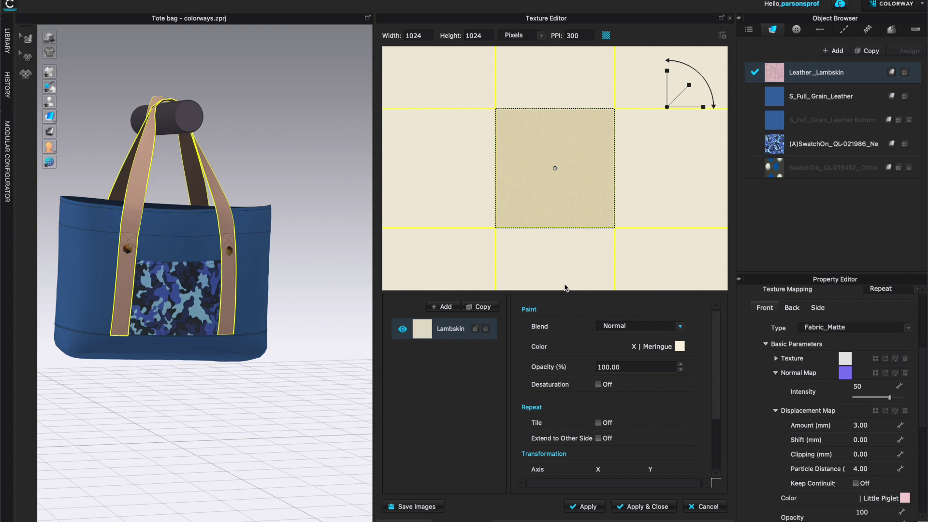
{"action": "mouse_move", "coordinate": [718, 372]}
{"action": "left_mouse_down"}
{"action": "mouse_move", "coordinate": [720, 411]}
{"action": "mouse_move", "coordinate": [726, 330]}
{"action": "mouse_move", "coordinate": [710, 343]}
{"action": "left_mouse_up"}
{"action": "left_click", "coordinate": [588, 508]}
Add the print diamond_COL.jpg from the Prints folder as a new layer above the Lambskin layer
{"action": "left_click", "coordinate": [446, 309]}
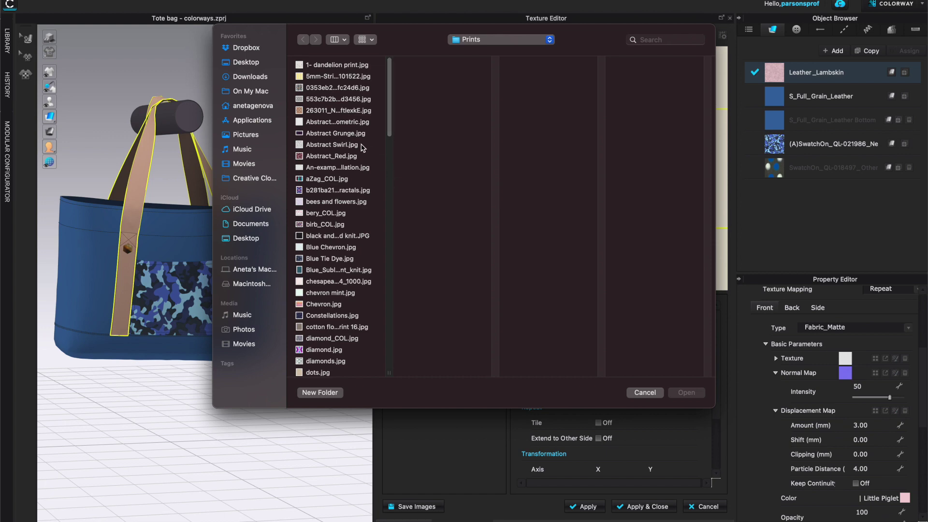
{"action": "left_click", "coordinate": [327, 78]}
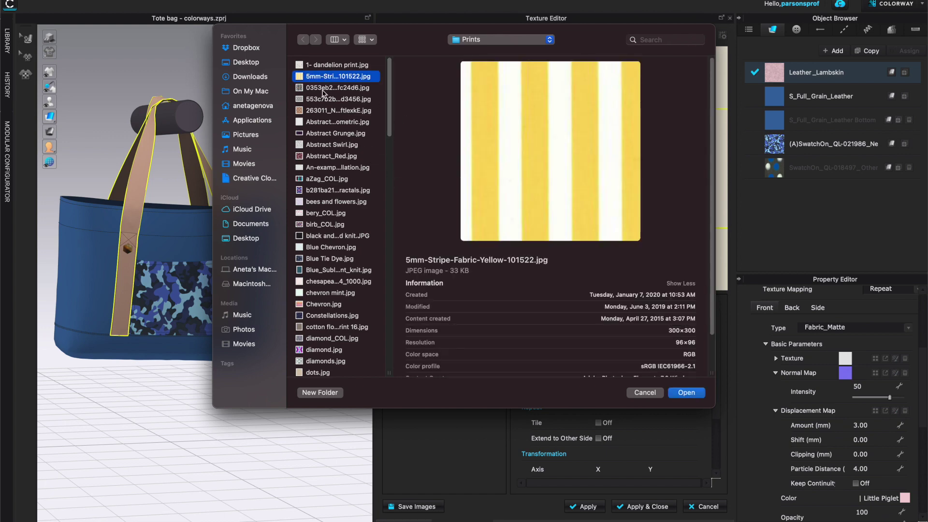
{"action": "left_click", "coordinate": [328, 88]}
{"action": "left_click", "coordinate": [333, 100]}
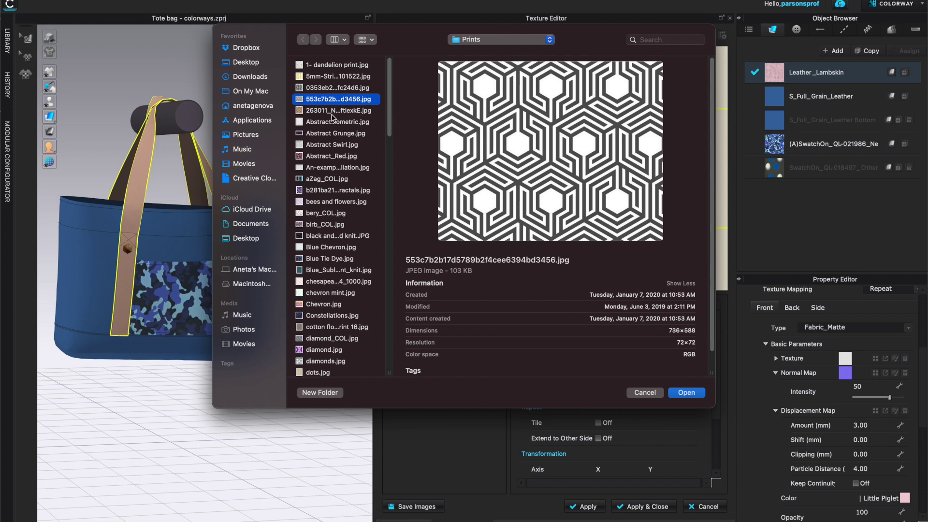
{"action": "left_click", "coordinate": [331, 111]}
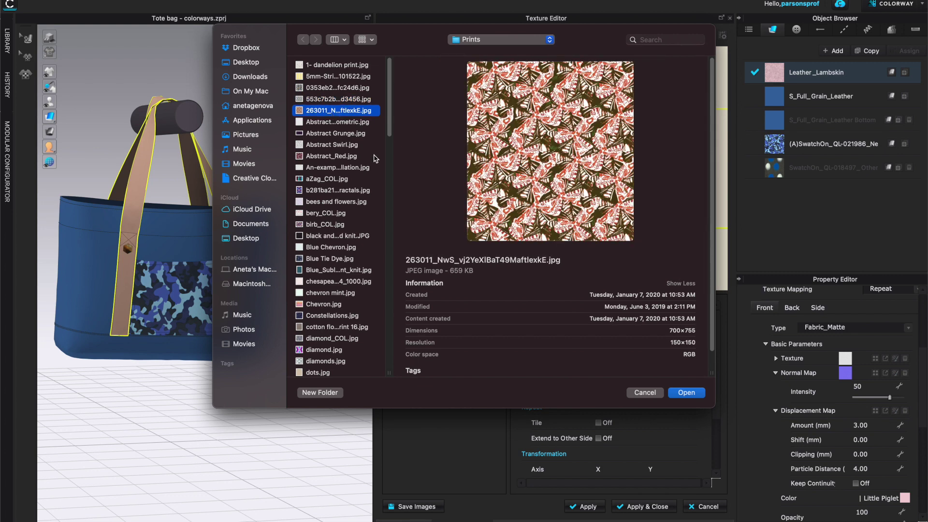
{"action": "key", "text": "d"}
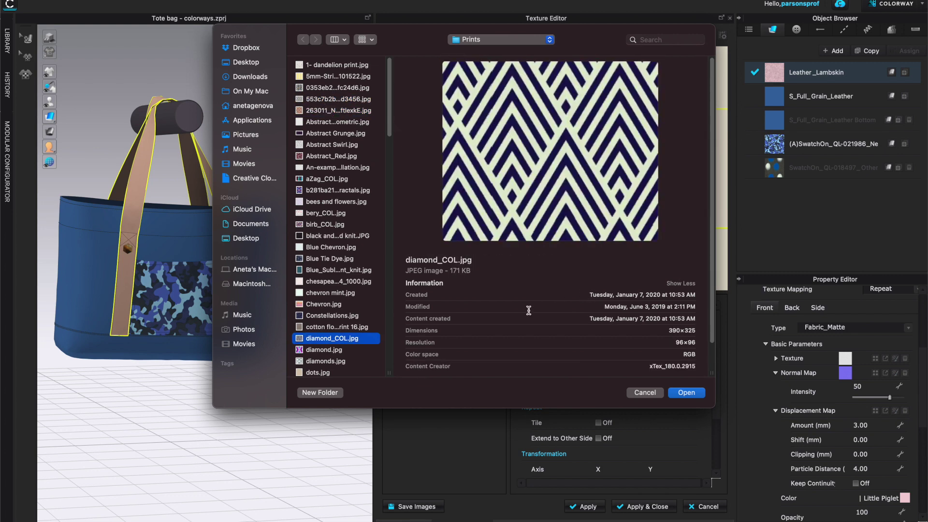
{"action": "left_click", "coordinate": [694, 394]}
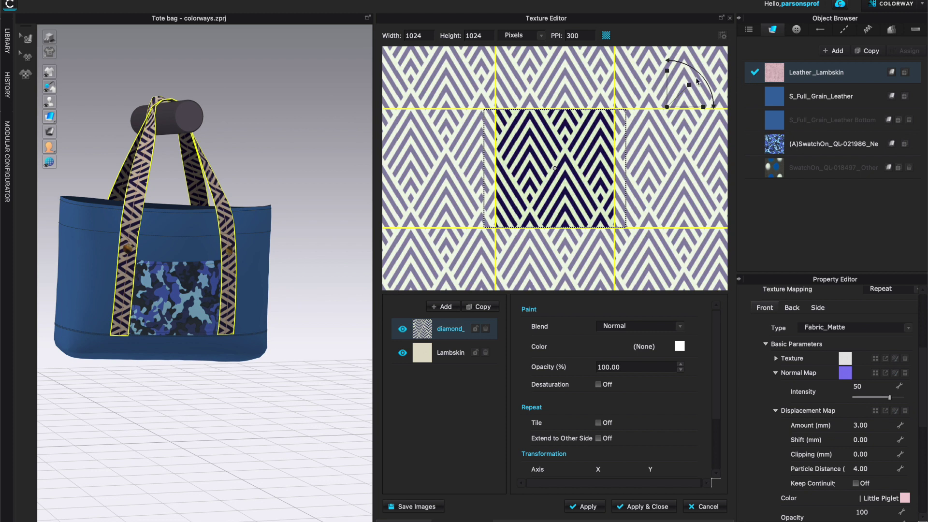
Scale the diamond pattern to about three quarters of the texture tile's width and blend it with Multiply
{"action": "mouse_move", "coordinate": [701, 75]}
{"action": "left_mouse_down"}
{"action": "mouse_move", "coordinate": [681, 63]}
{"action": "mouse_move", "coordinate": [717, 86]}
{"action": "mouse_move", "coordinate": [713, 62]}
{"action": "left_mouse_up"}
{"action": "left_click_drag", "start_coordinate": [686, 88], "coordinate": [680, 93]}
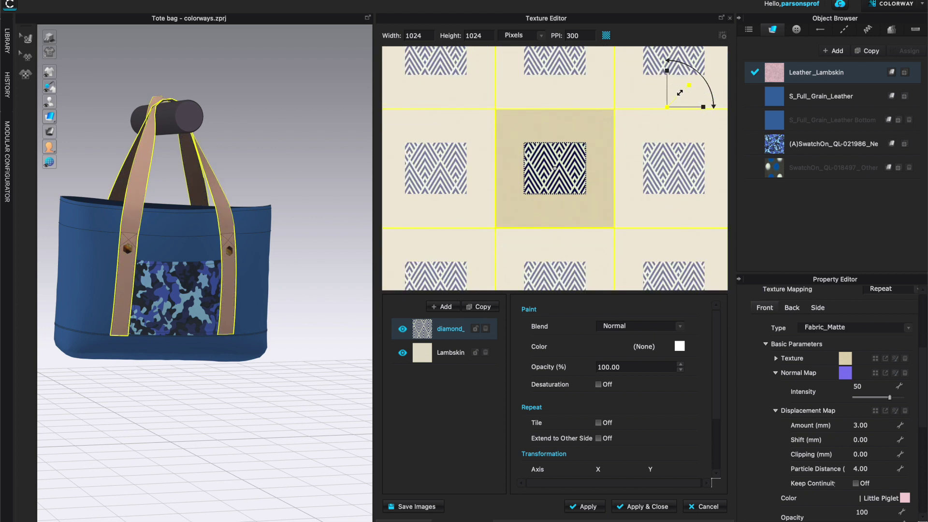
{"action": "mouse_move", "coordinate": [681, 92]}
{"action": "left_mouse_down"}
{"action": "mouse_move", "coordinate": [670, 88]}
{"action": "mouse_move", "coordinate": [668, 71]}
{"action": "mouse_move", "coordinate": [668, 90]}
{"action": "mouse_move", "coordinate": [709, 111]}
{"action": "mouse_move", "coordinate": [691, 89]}
{"action": "left_mouse_up"}
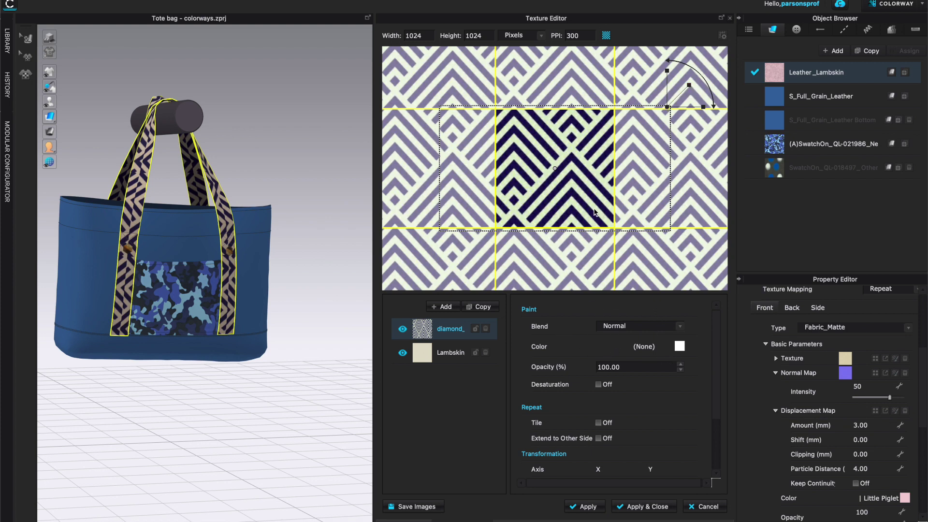
{"action": "key", "text": "ctrl+z"}
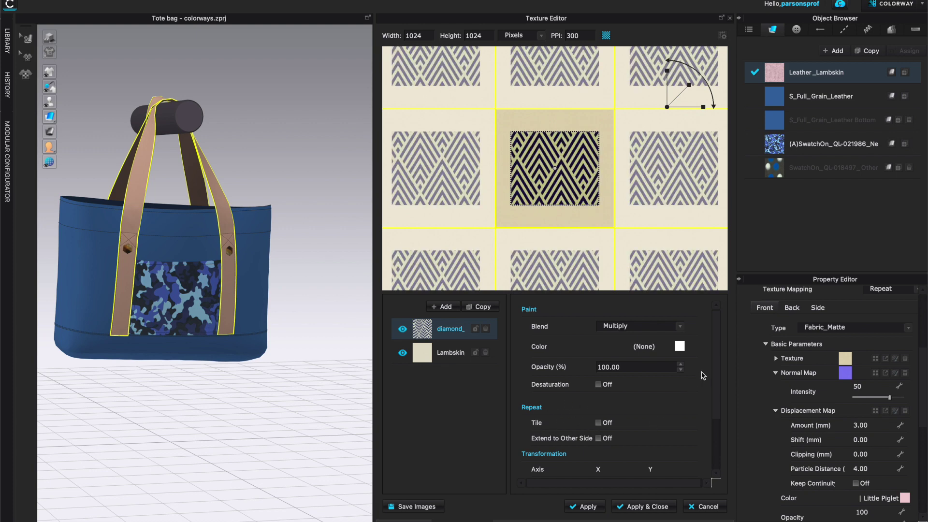
Turn on Tile repeat for the diamond layer, comparing the handles with it off and on
{"action": "scroll", "coordinate": [716, 379], "scroll_direction": "down", "scroll_amount": 1}
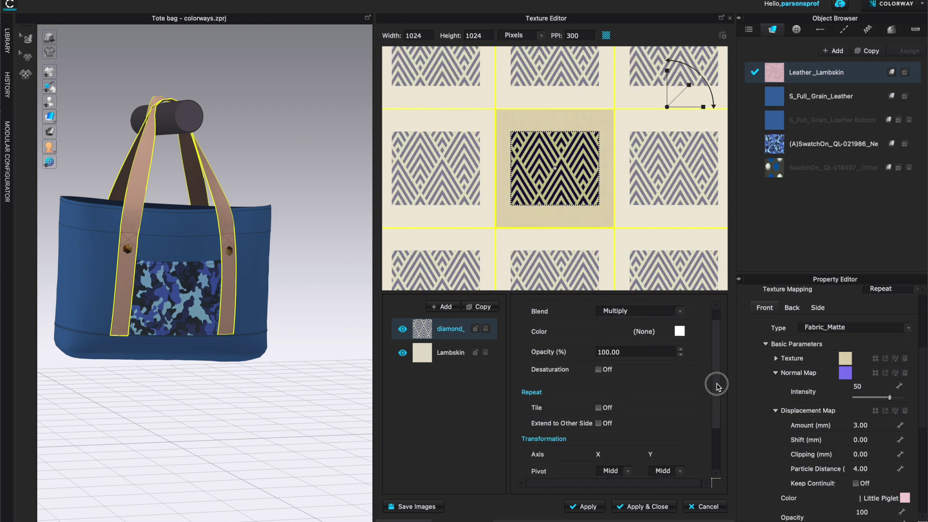
{"action": "left_click", "coordinate": [599, 409]}
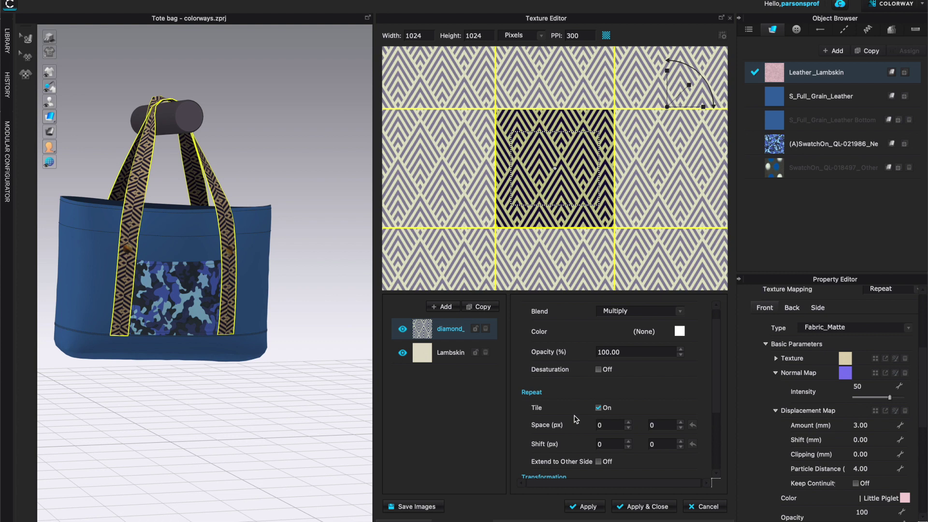
{"action": "left_click", "coordinate": [598, 408]}
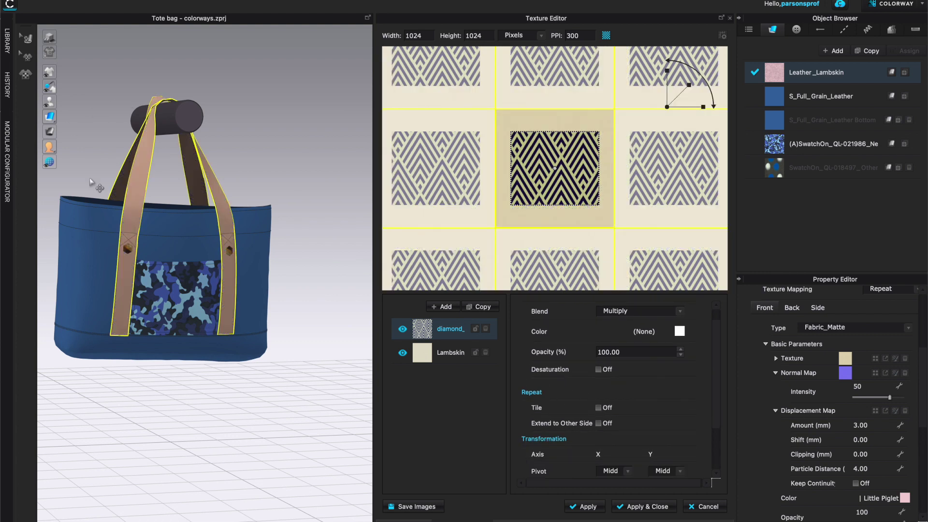
{"action": "left_click", "coordinate": [599, 409]}
{"action": "left_click_drag", "start_coordinate": [719, 380], "coordinate": [720, 411]}
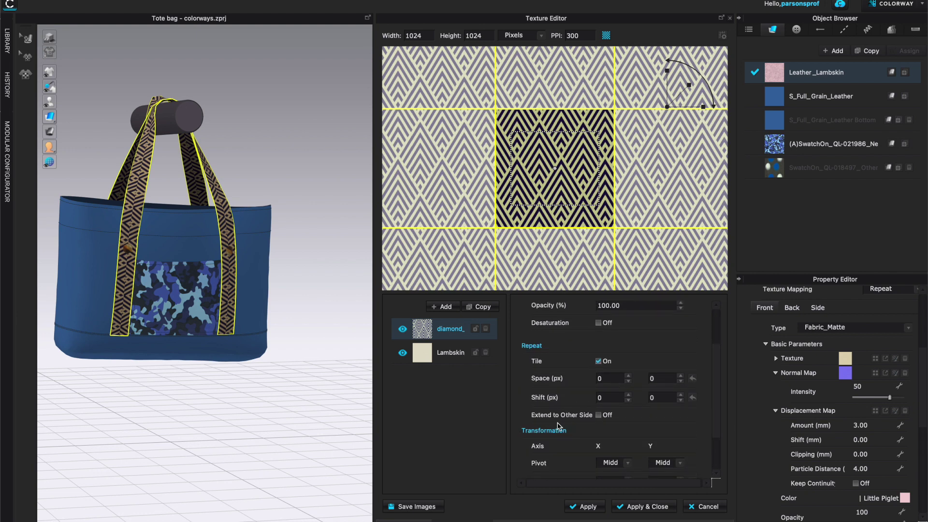
Switch Extend to Other Side on and off again, and turn on Desaturation for the diamond layer
{"action": "left_click", "coordinate": [599, 416]}
{"action": "left_click", "coordinate": [600, 414]}
{"action": "left_click_drag", "start_coordinate": [718, 360], "coordinate": [720, 311]}
{"action": "left_click", "coordinate": [599, 384]}
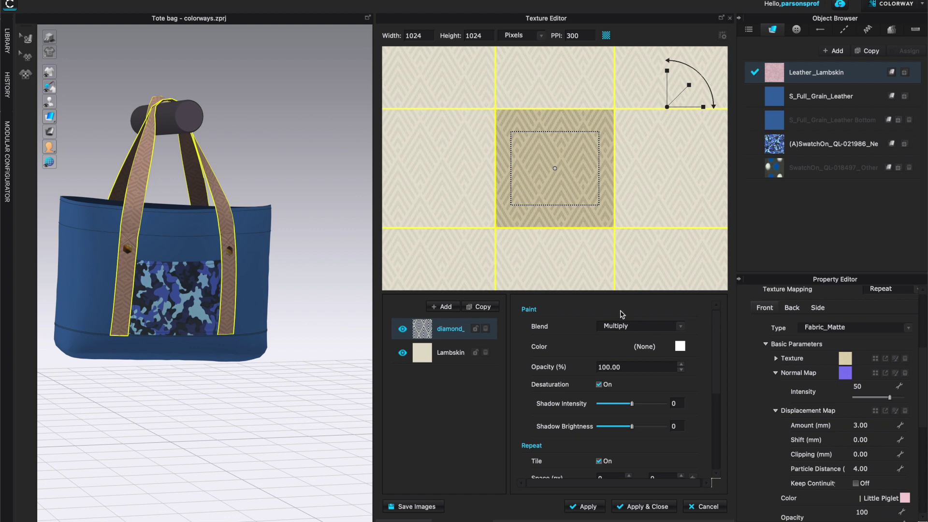
Enlarge the diamond pattern proportionally until it spans slightly more than the texture tile's width
{"action": "scroll", "coordinate": [215, 296], "scroll_direction": "up", "scroll_amount": 2}
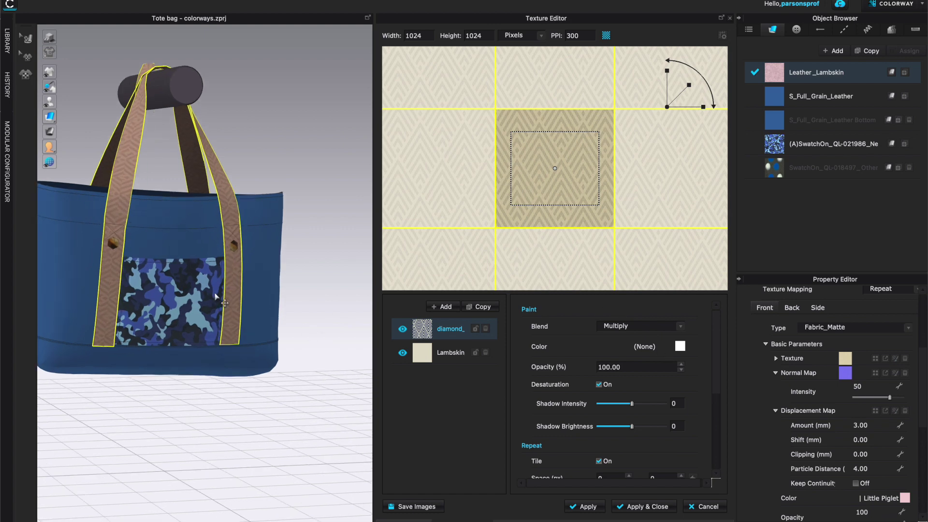
{"action": "scroll", "coordinate": [215, 296], "scroll_direction": "up", "scroll_amount": 2}
{"action": "right_click_drag", "start_coordinate": [221, 302], "coordinate": [107, 142]}
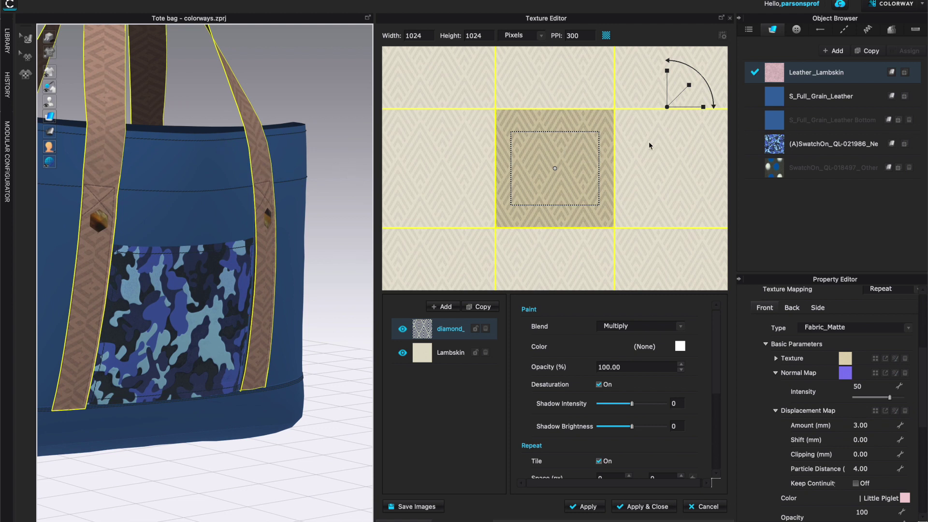
{"action": "scroll", "coordinate": [645, 190], "scroll_direction": "up", "scroll_amount": 3}
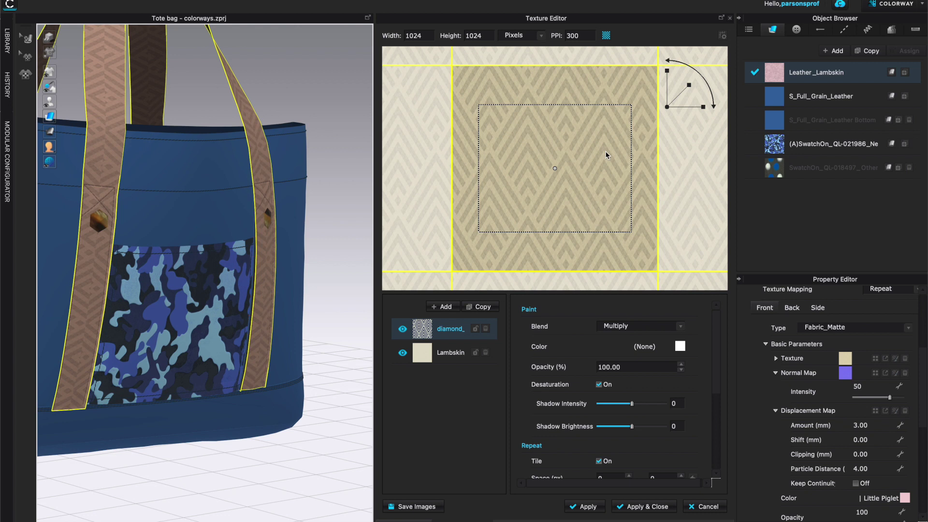
{"action": "scroll", "coordinate": [606, 153], "scroll_direction": "down", "scroll_amount": 3}
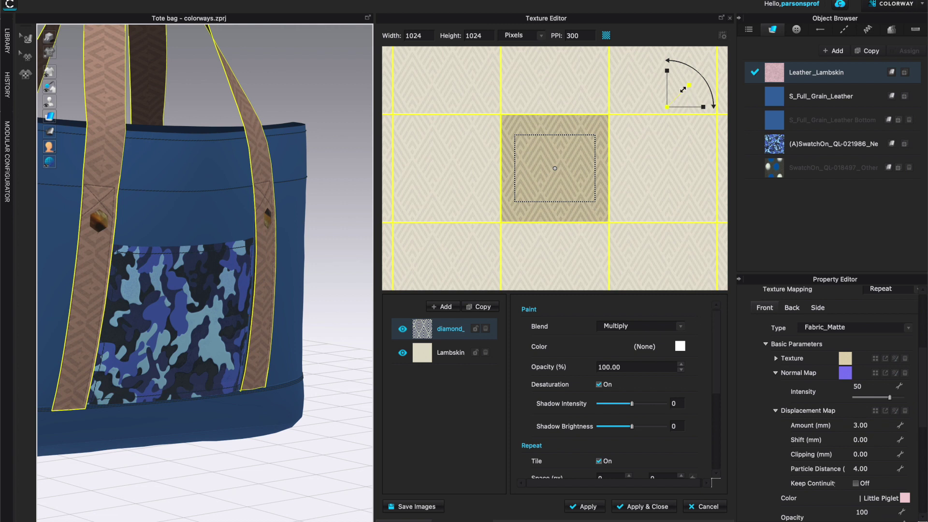
{"action": "left_click_drag", "start_coordinate": [682, 89], "coordinate": [688, 85]}
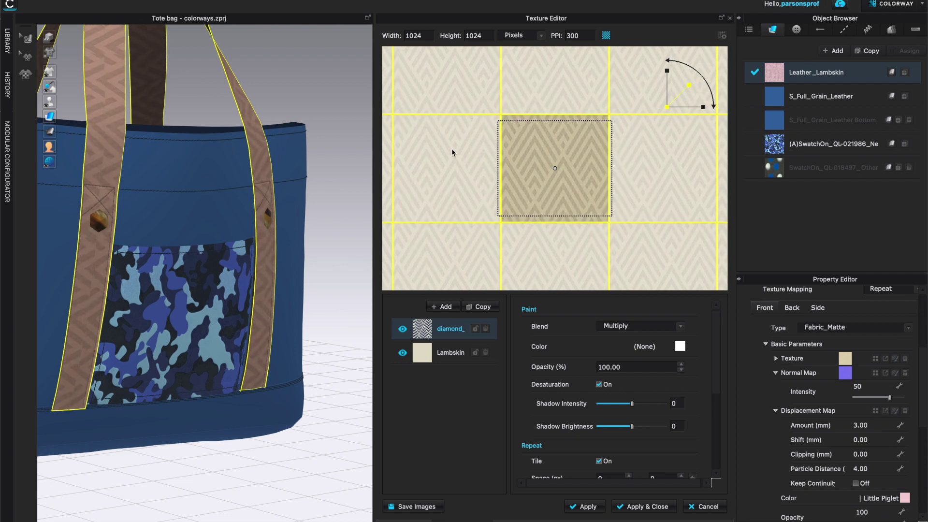
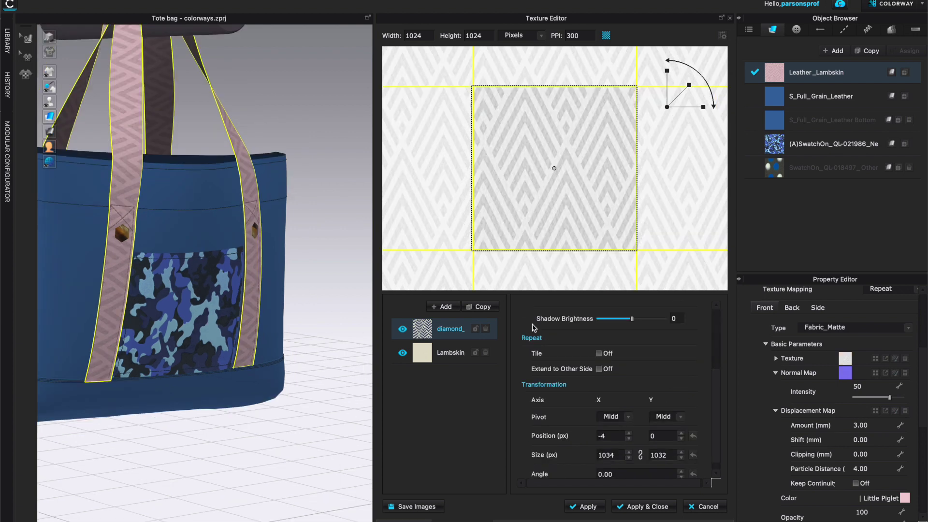
{"action": "scroll", "coordinate": [251, 368], "scroll_direction": "down", "scroll_amount": 8}
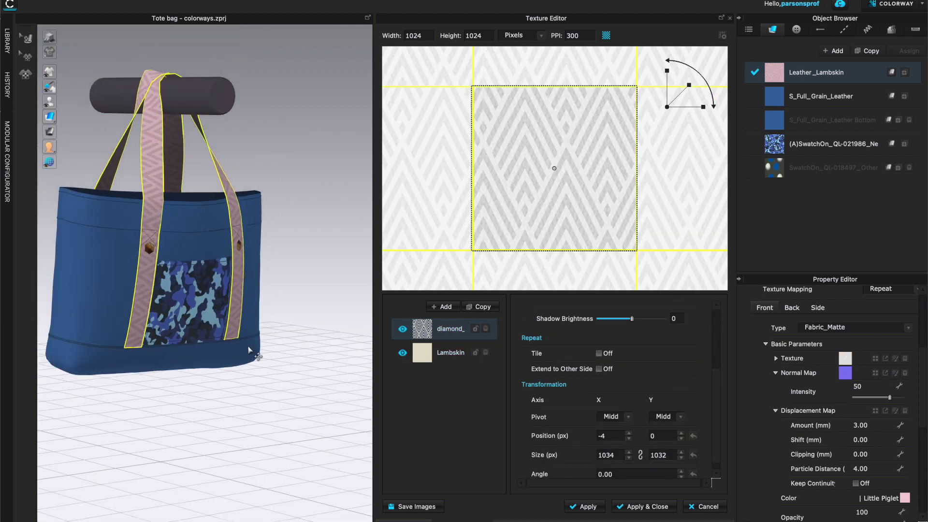
{"action": "mouse_move", "coordinate": [251, 389]}
{"action": "right_mouse_down"}
{"action": "mouse_move", "coordinate": [241, 373]}
{"action": "mouse_move", "coordinate": [251, 394]}
{"action": "right_mouse_up"}
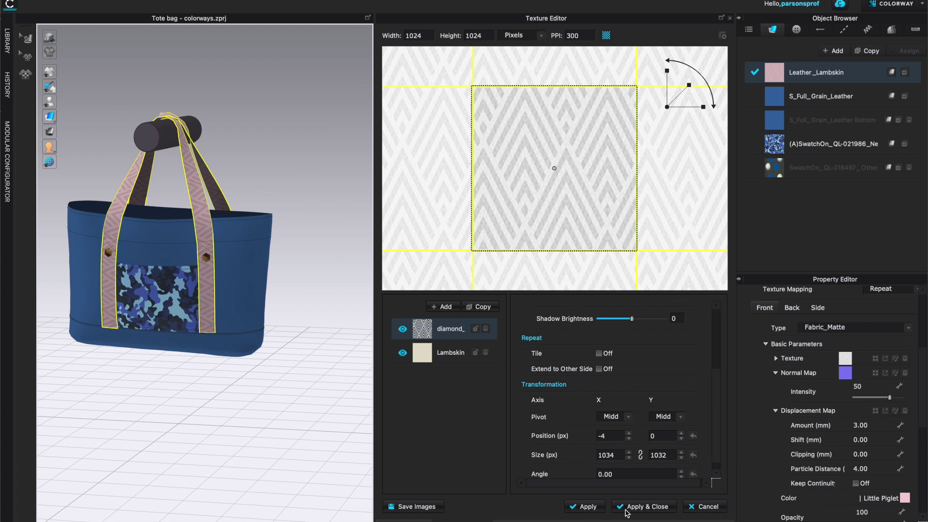
Apply the enlarged diamond print to the lambskin handles
{"action": "left_click", "coordinate": [586, 507]}
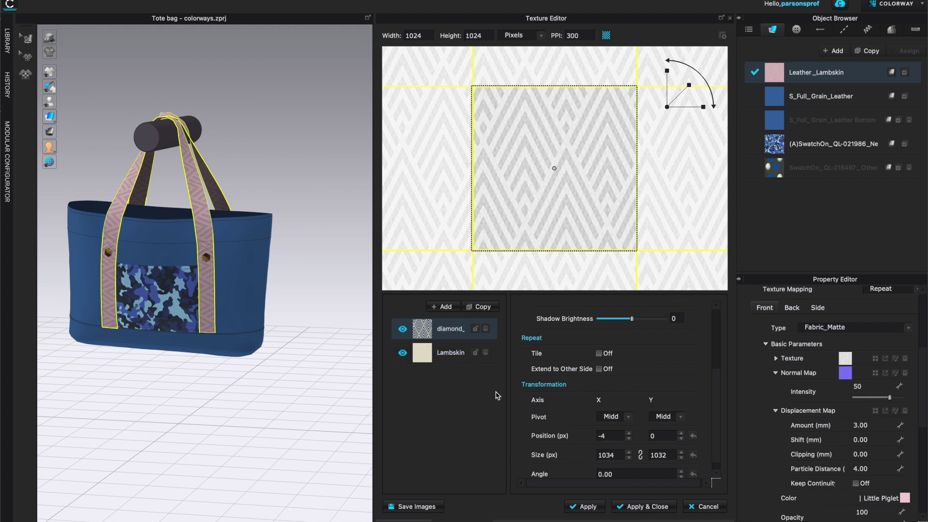
Duplicate the diamond layer and give the copy a dark blue Pantone color, Overlay blend and 50% opacity
{"action": "double_click", "coordinate": [449, 330]}
{"action": "left_click", "coordinate": [488, 307]}
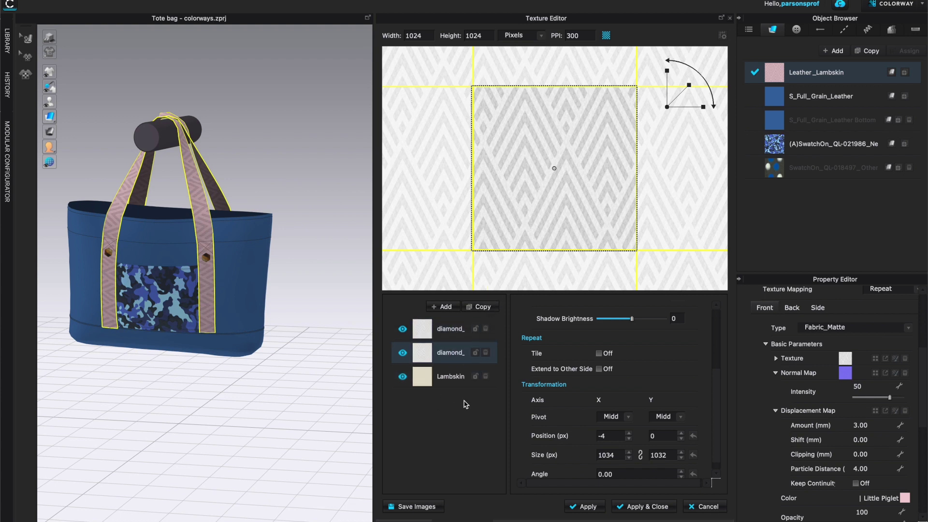
{"action": "left_click", "coordinate": [450, 330]}
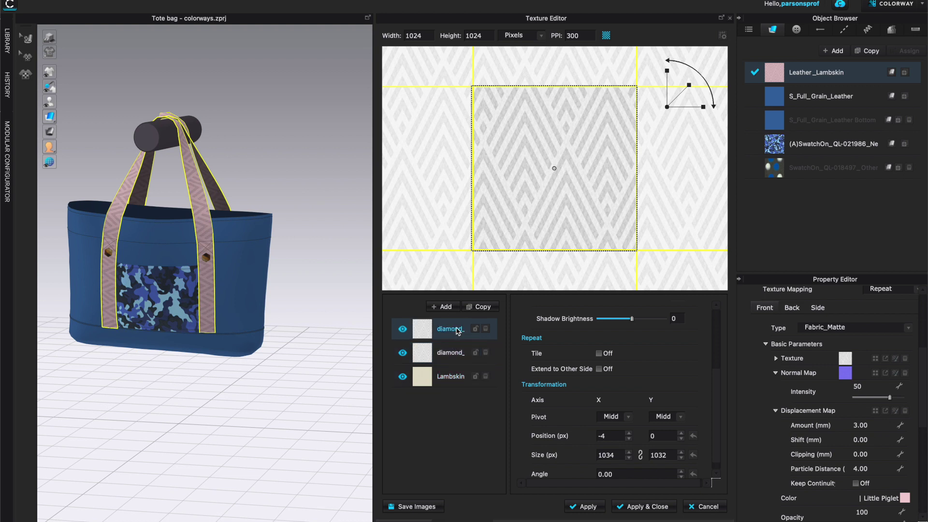
{"action": "mouse_move", "coordinate": [717, 405]}
{"action": "left_mouse_down"}
{"action": "mouse_move", "coordinate": [716, 419]}
{"action": "mouse_move", "coordinate": [716, 335]}
{"action": "mouse_move", "coordinate": [724, 433]}
{"action": "mouse_move", "coordinate": [717, 312]}
{"action": "mouse_move", "coordinate": [718, 322]}
{"action": "left_mouse_up"}
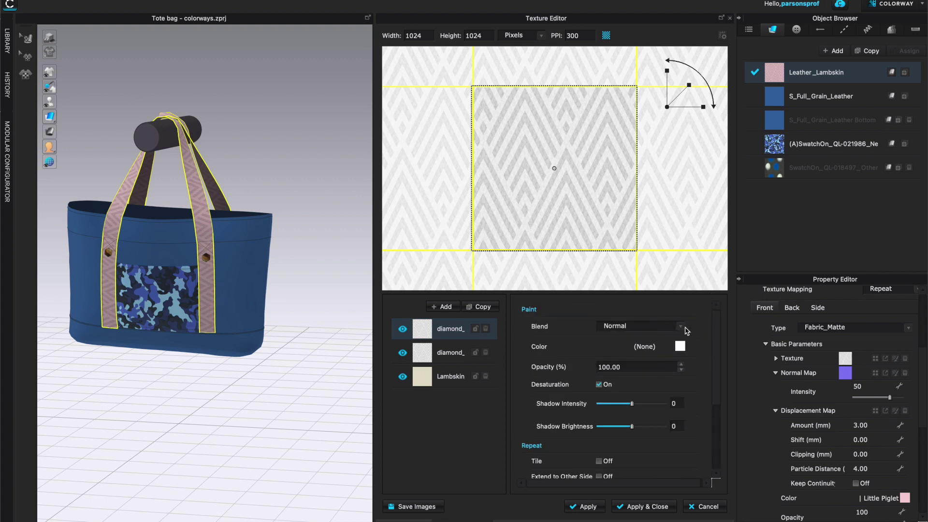
{"action": "left_click", "coordinate": [681, 345]}
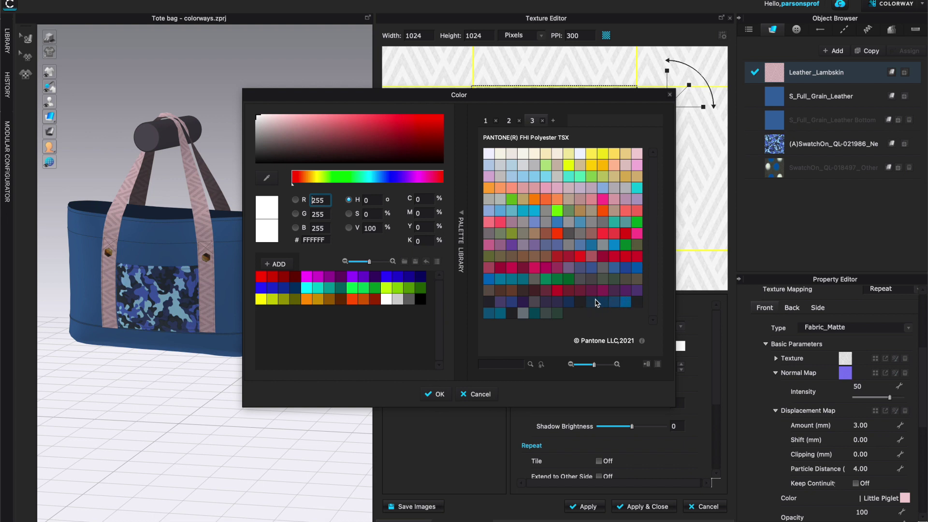
{"action": "left_click", "coordinate": [597, 302]}
{"action": "left_click", "coordinate": [435, 394]}
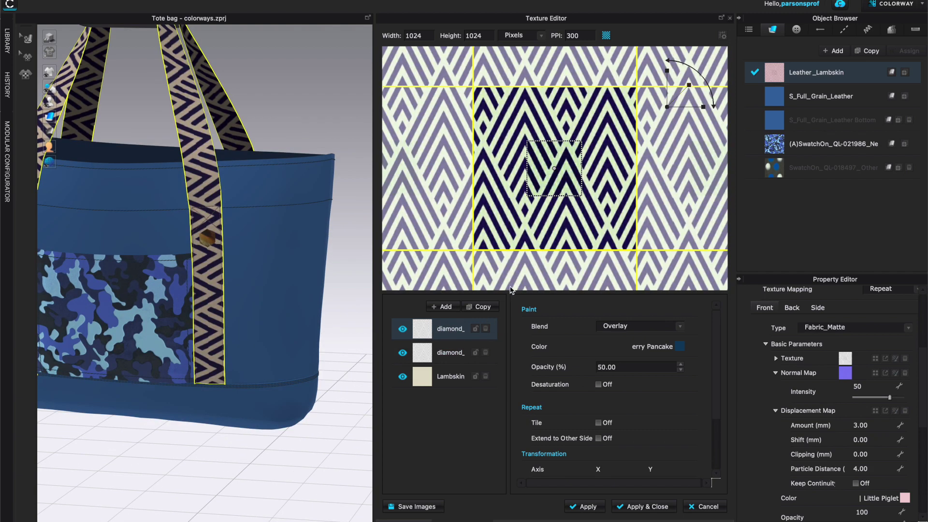
Hide and delete the upper copy of the diamond layer
{"action": "left_click", "coordinate": [403, 330]}
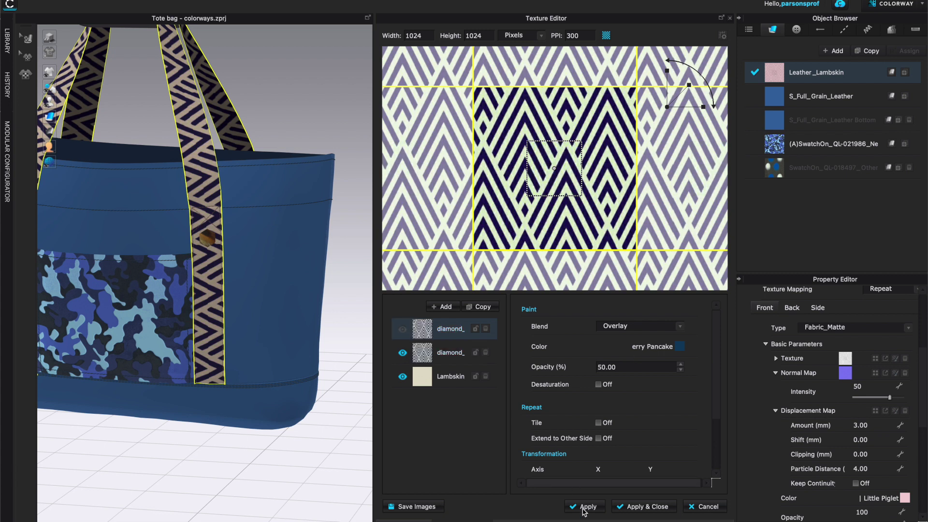
{"action": "left_click", "coordinate": [485, 330]}
{"action": "scroll", "coordinate": [299, 376], "scroll_direction": "up", "scroll_amount": 5}
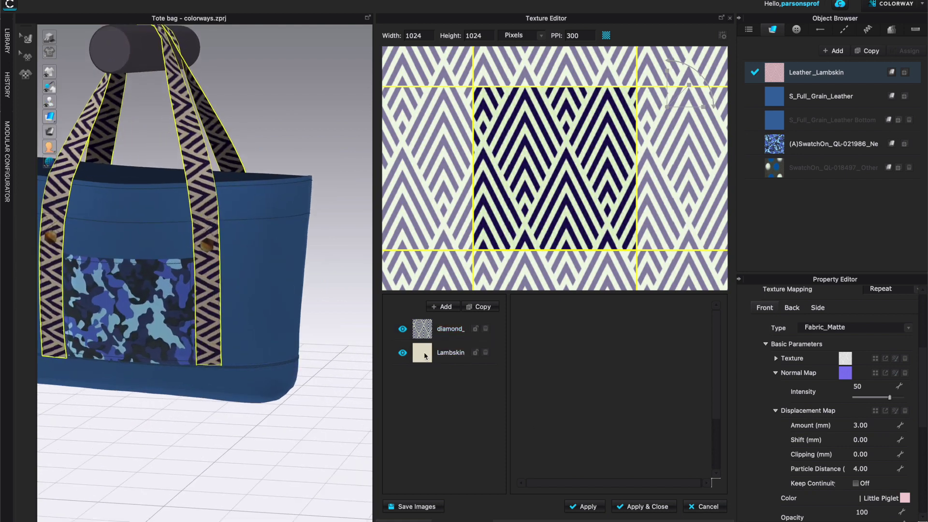
Color the remaining diamond layer with the pale pink Pantone FHI Polyester TSX swatch Little Piglet
{"action": "left_click", "coordinate": [454, 329]}
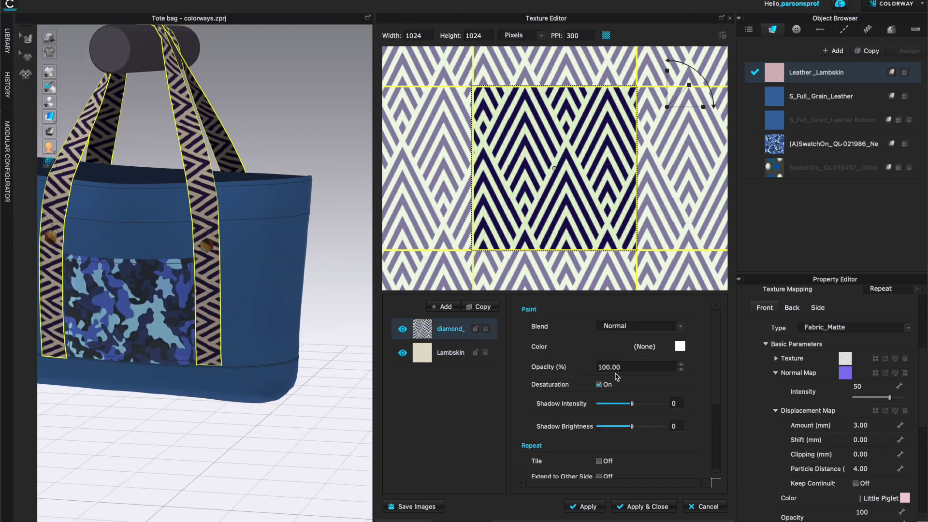
{"action": "mouse_move", "coordinate": [718, 354]}
{"action": "left_mouse_down"}
{"action": "mouse_move", "coordinate": [723, 431]}
{"action": "mouse_move", "coordinate": [704, 312]}
{"action": "left_mouse_up"}
{"action": "left_click", "coordinate": [680, 346]}
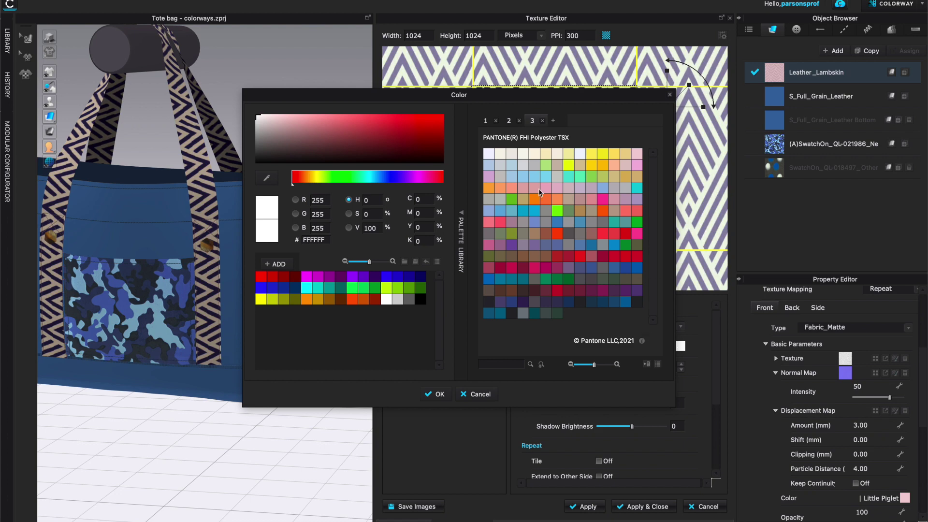
{"action": "left_click", "coordinate": [637, 154]}
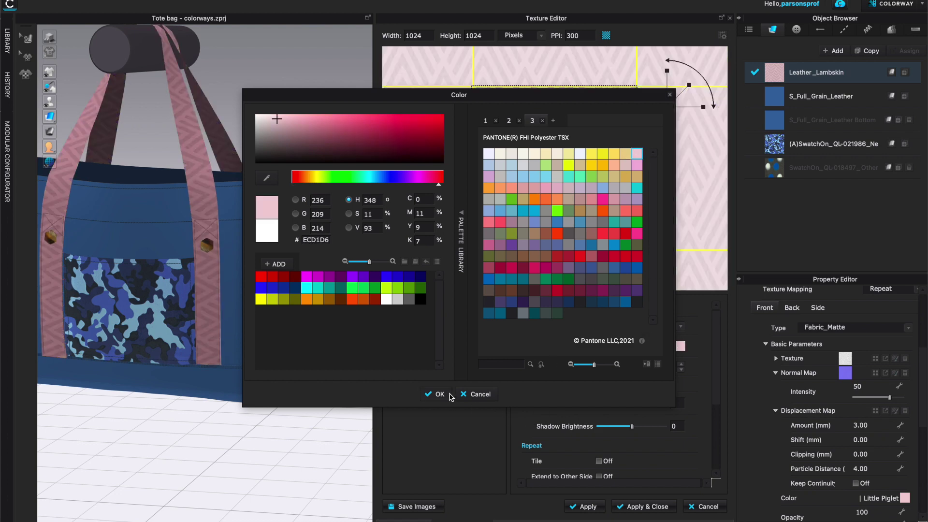
{"action": "left_click", "coordinate": [439, 394]}
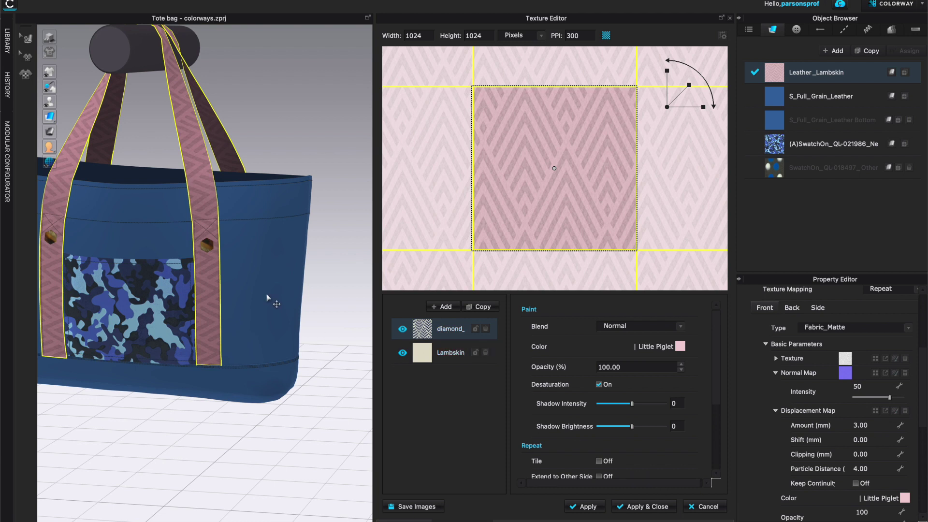
Change the diamond layer's color to the grey Pantone swatch Rare Coin
{"action": "left_click", "coordinate": [680, 346]}
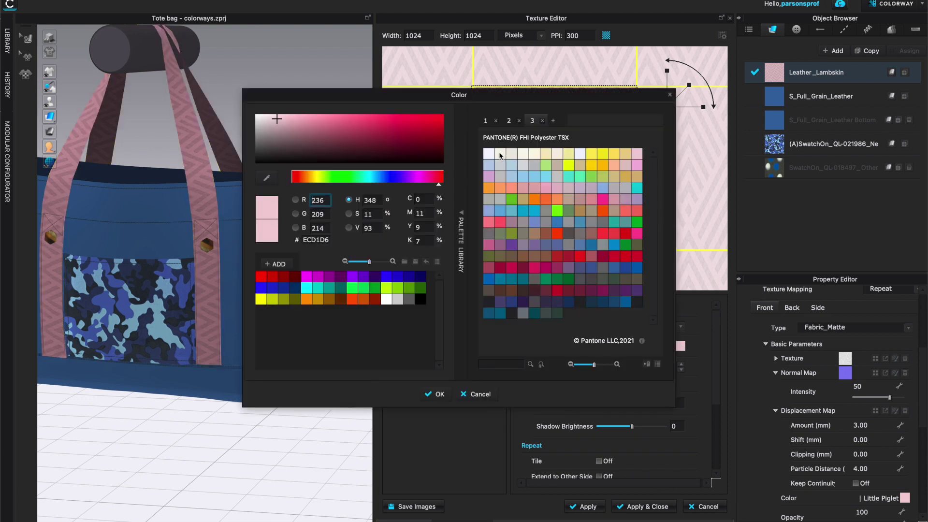
{"action": "left_click", "coordinate": [624, 188]}
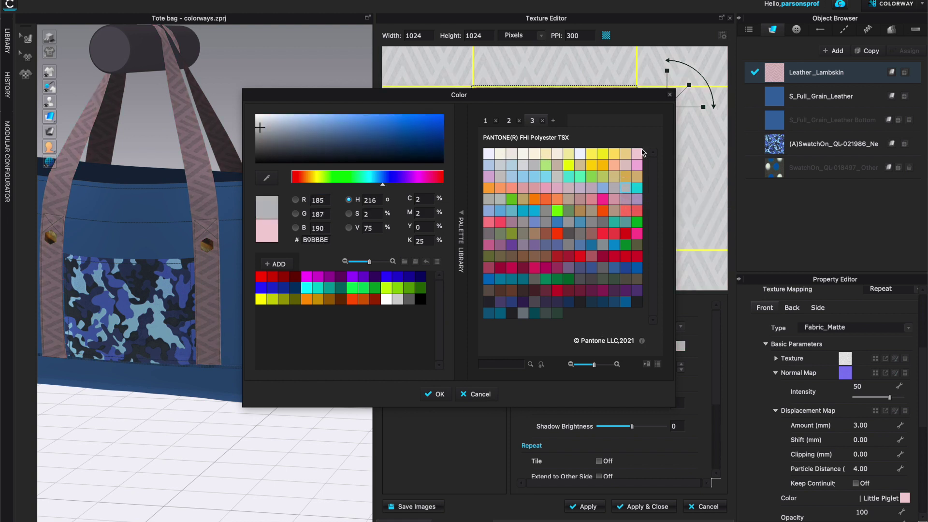
{"action": "left_click", "coordinate": [448, 399]}
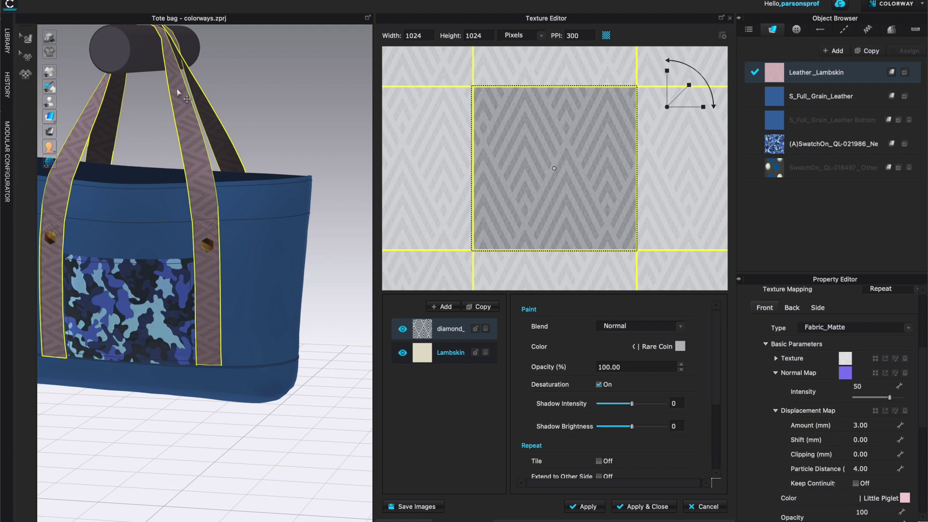
Close the Texture Editor and update both colorway thumbnails so they show the whole bag
{"action": "left_click", "coordinate": [655, 506]}
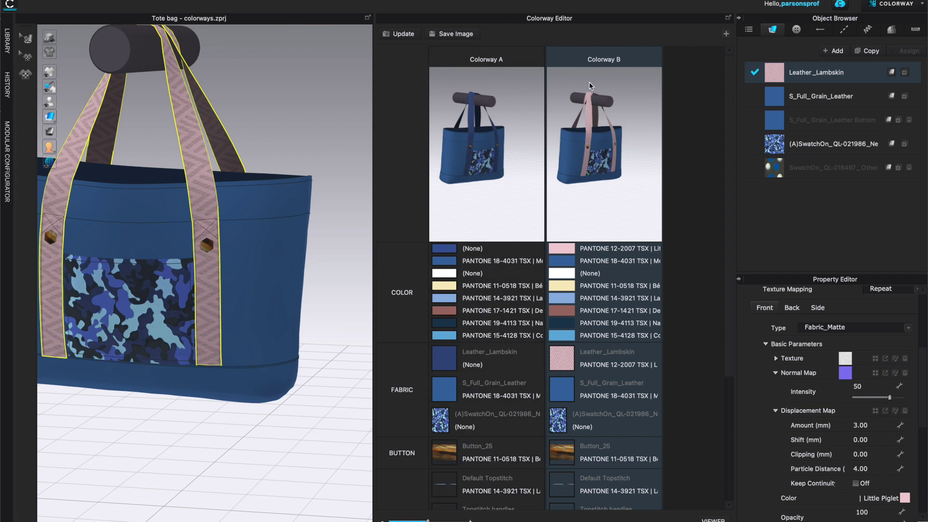
{"action": "left_click", "coordinate": [404, 35]}
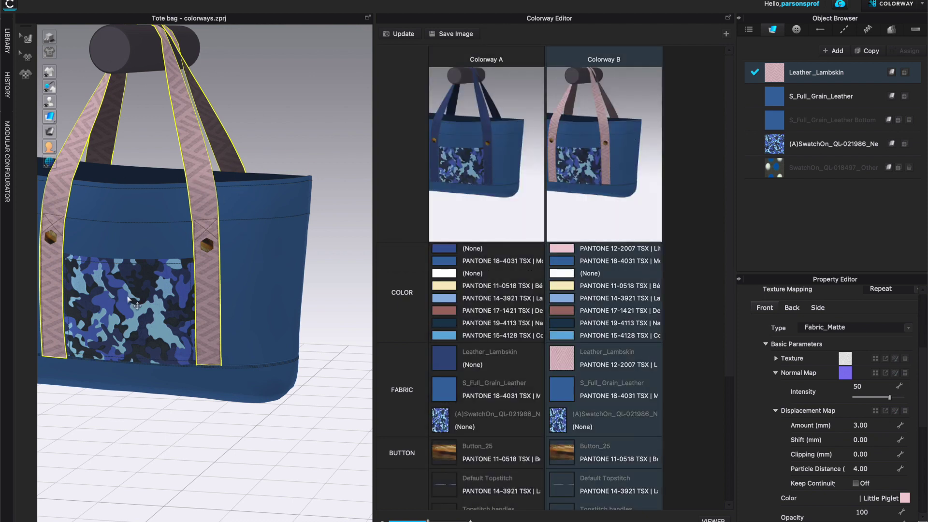
{"action": "scroll", "coordinate": [262, 198], "scroll_direction": "down", "scroll_amount": 2}
{"action": "right_click_drag", "start_coordinate": [307, 174], "coordinate": [308, 159]}
{"action": "scroll", "coordinate": [306, 170], "scroll_direction": "up", "scroll_amount": 4}
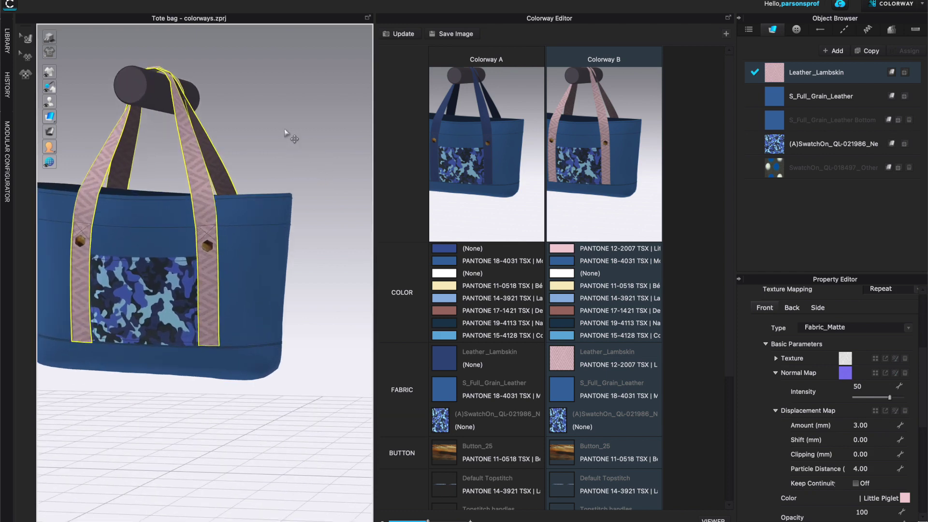
{"action": "middle_click_drag", "start_coordinate": [290, 141], "coordinate": [349, 108]}
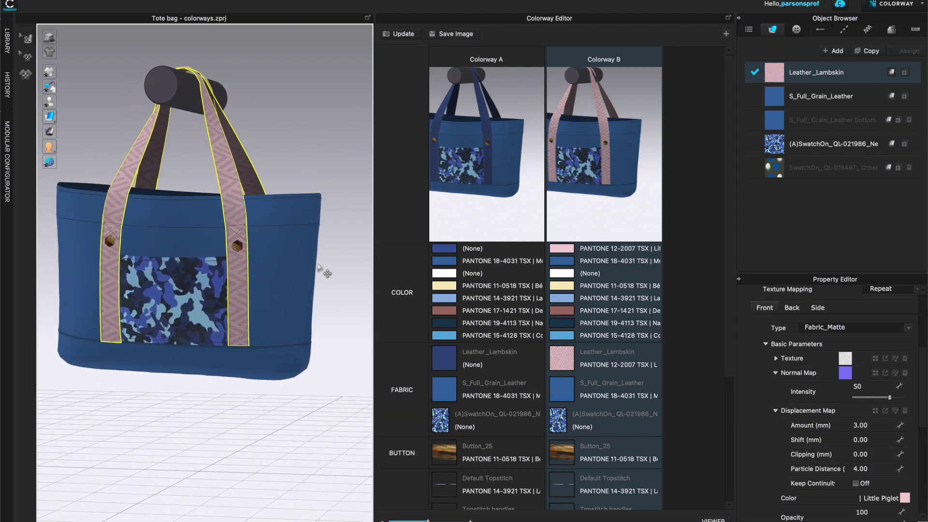
{"action": "left_click", "coordinate": [406, 39]}
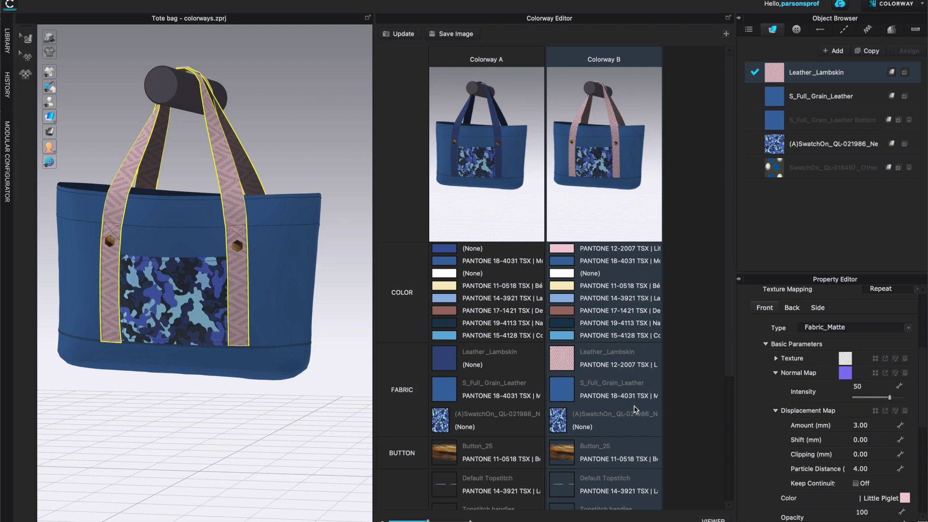
Assign the polka-dot fabric SwatchOn_ QL-018497_ Other to the tote's main body panel above the blue base
{"action": "left_click", "coordinate": [638, 389]}
{"action": "scroll", "coordinate": [642, 459], "scroll_direction": "down", "scroll_amount": 2}
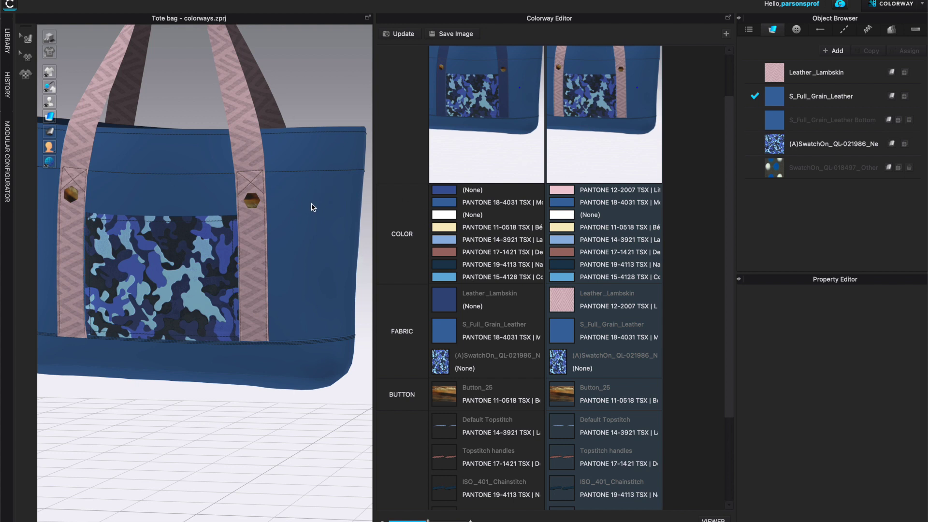
{"action": "left_click", "coordinate": [271, 194]}
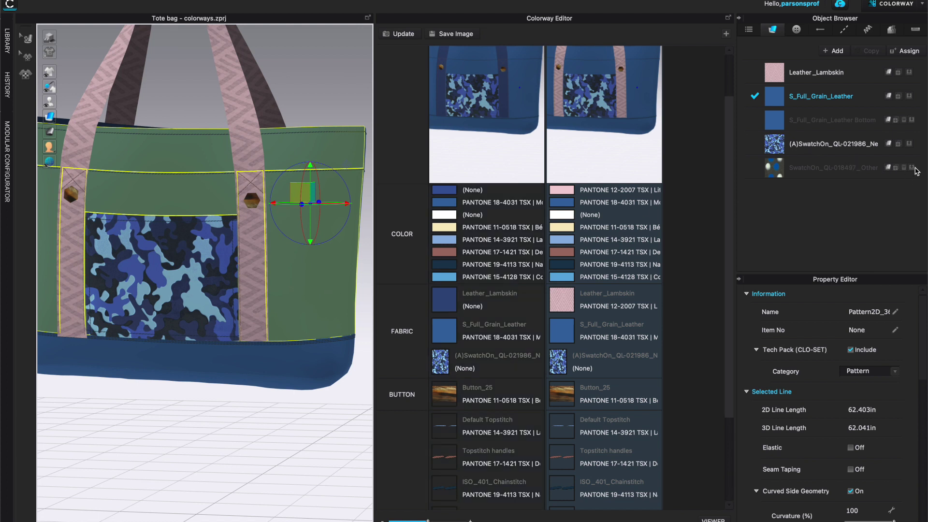
{"action": "left_click_drag", "start_coordinate": [912, 170], "coordinate": [264, 315]}
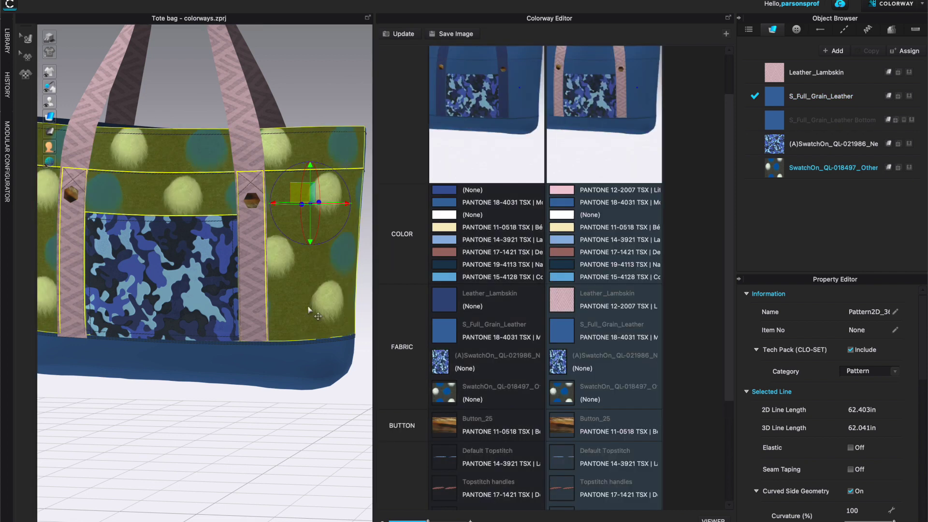
{"action": "left_click", "coordinate": [289, 419]}
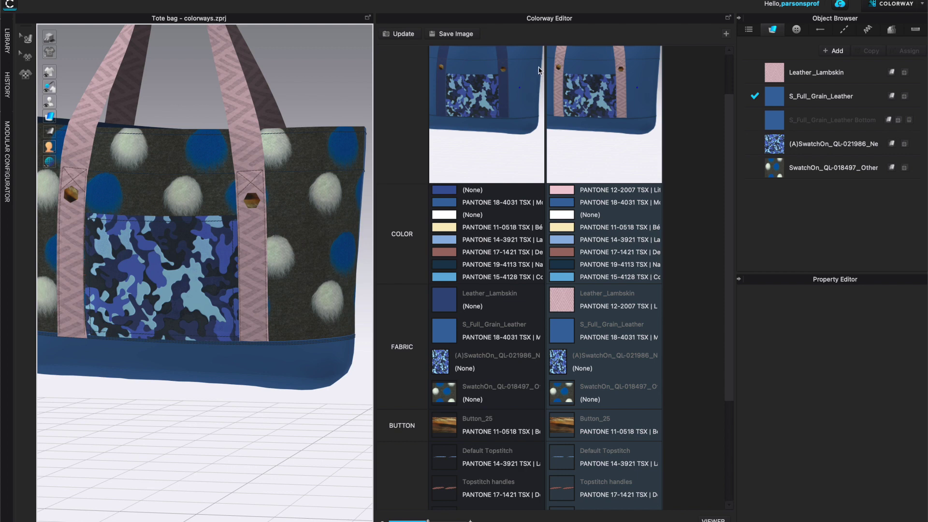
Update the Colorway A and B thumbnails to show the full bag with its polka-dot body
{"action": "left_click", "coordinate": [401, 35]}
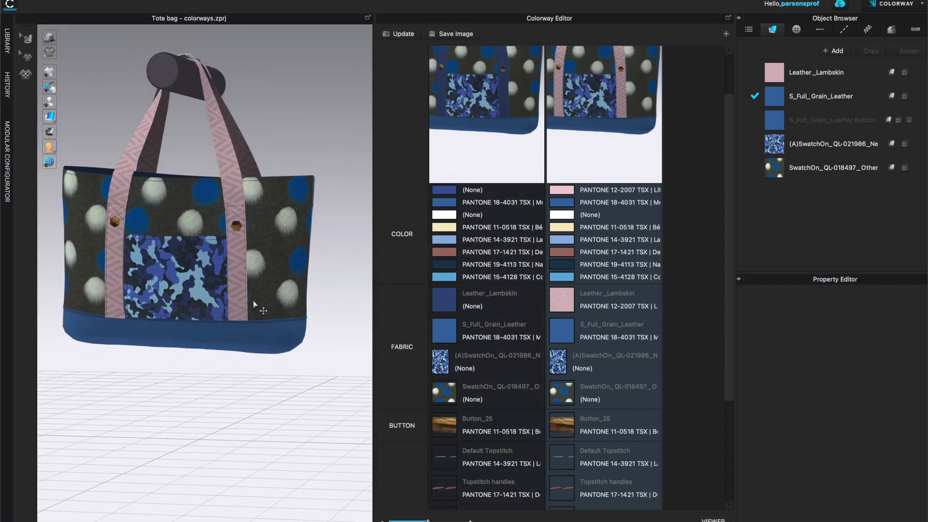
{"action": "left_click", "coordinate": [404, 37]}
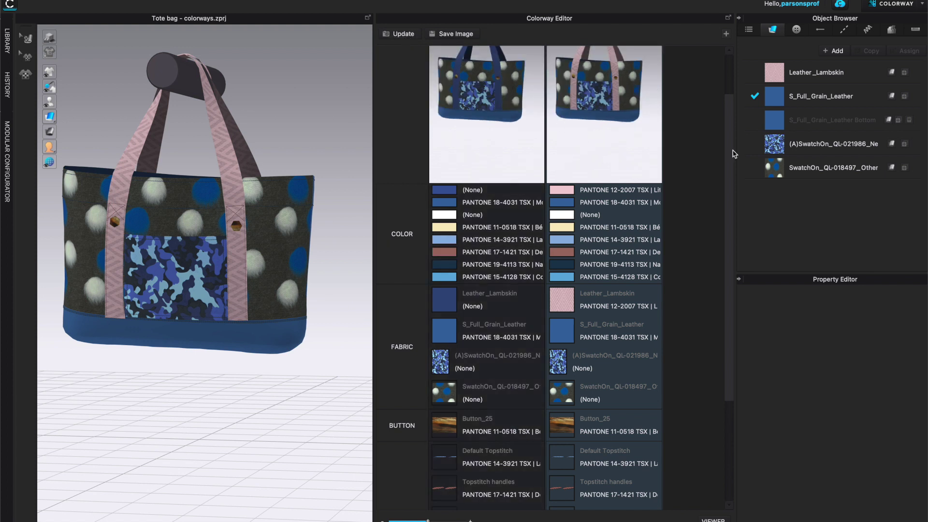
{"action": "scroll", "coordinate": [451, 137], "scroll_direction": "up", "scroll_amount": 3}
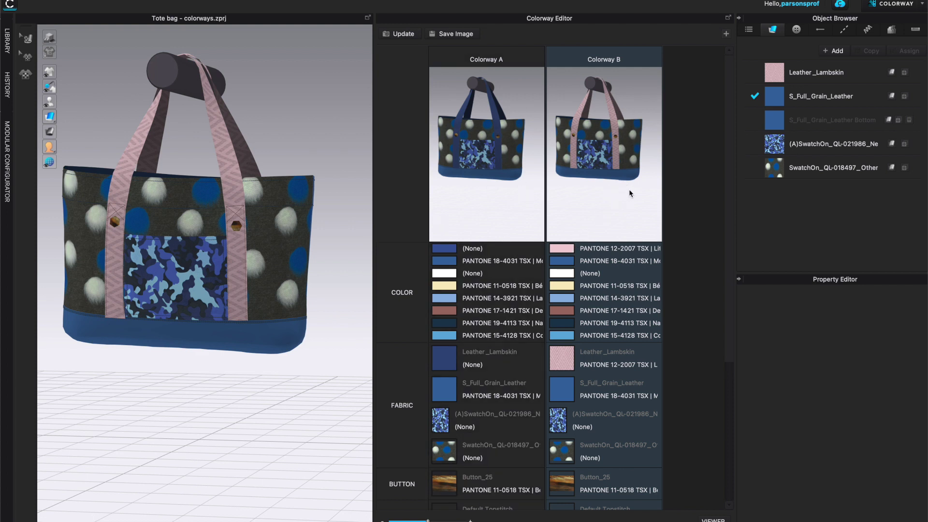
Select the polka-dot fabric and update both colorway thumbnails with a close-up of the handle's button
{"action": "left_click", "coordinate": [758, 168]}
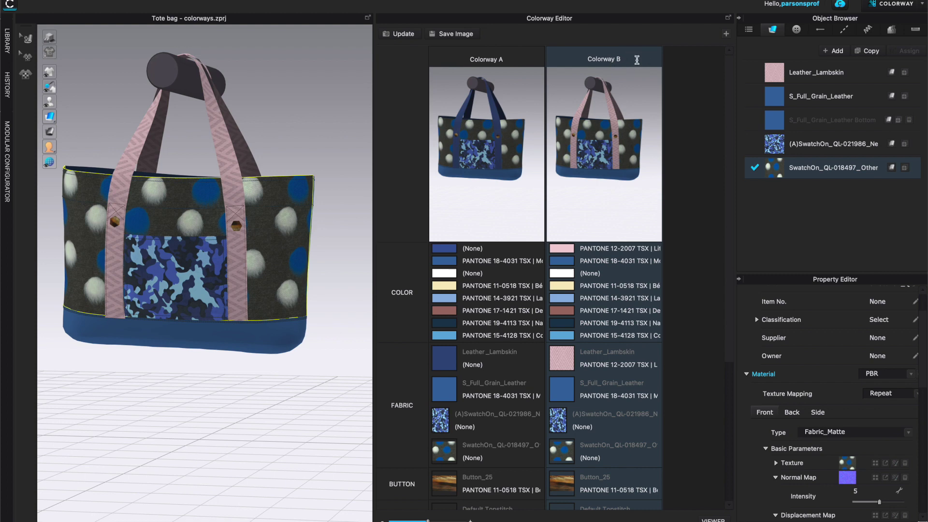
{"action": "scroll", "coordinate": [618, 422], "scroll_direction": "down", "scroll_amount": 1}
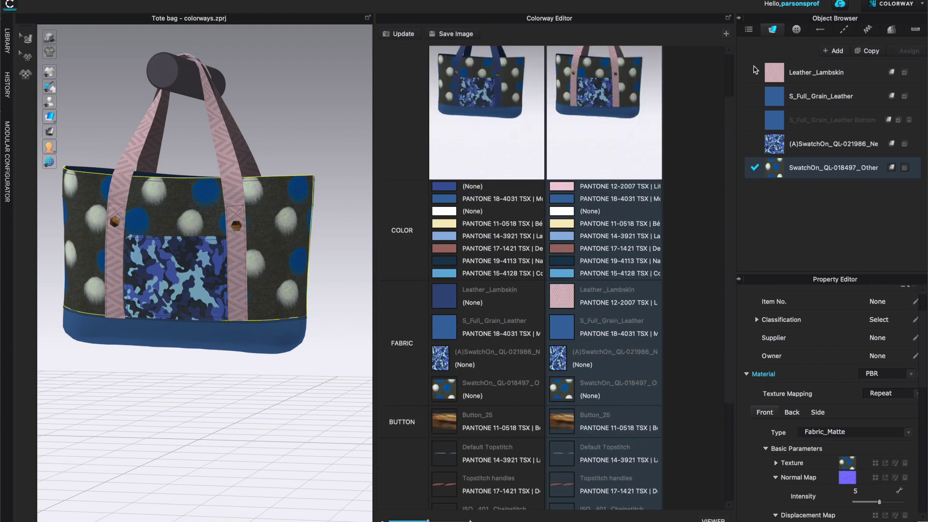
{"action": "scroll", "coordinate": [333, 221], "scroll_direction": "up", "scroll_amount": 5}
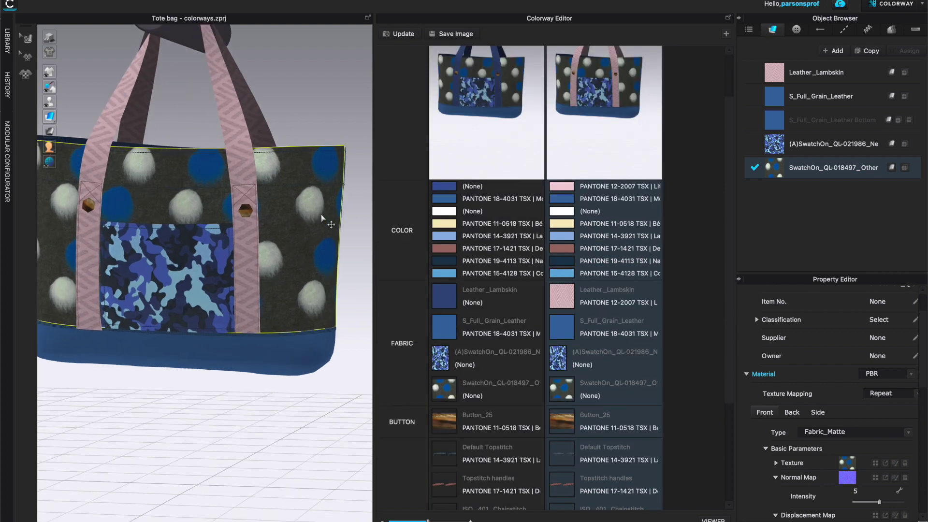
{"action": "left_click", "coordinate": [399, 33]}
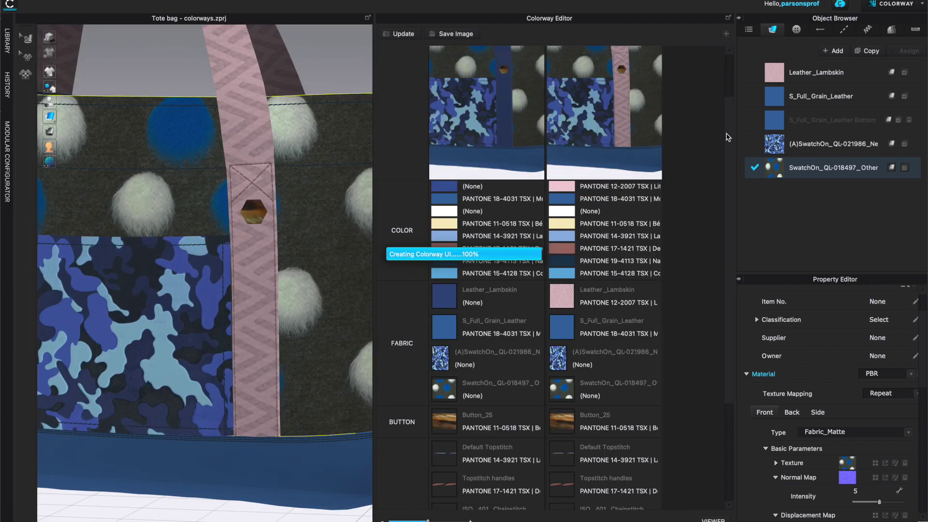
Set Button_25's texture in Colorway B to Black MOP Random Seamless Seashell Tile.jpg from the button finishes folder
{"action": "left_click", "coordinate": [800, 29]}
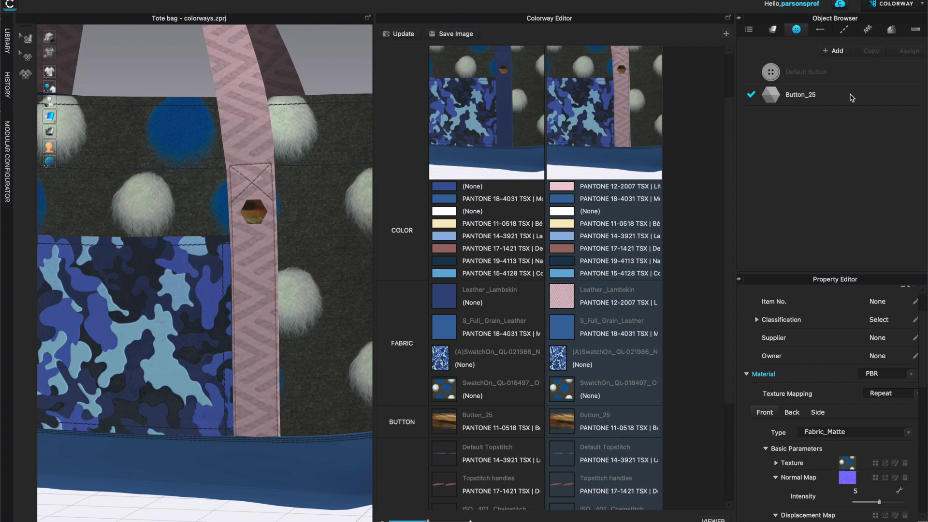
{"action": "left_click", "coordinate": [906, 103]}
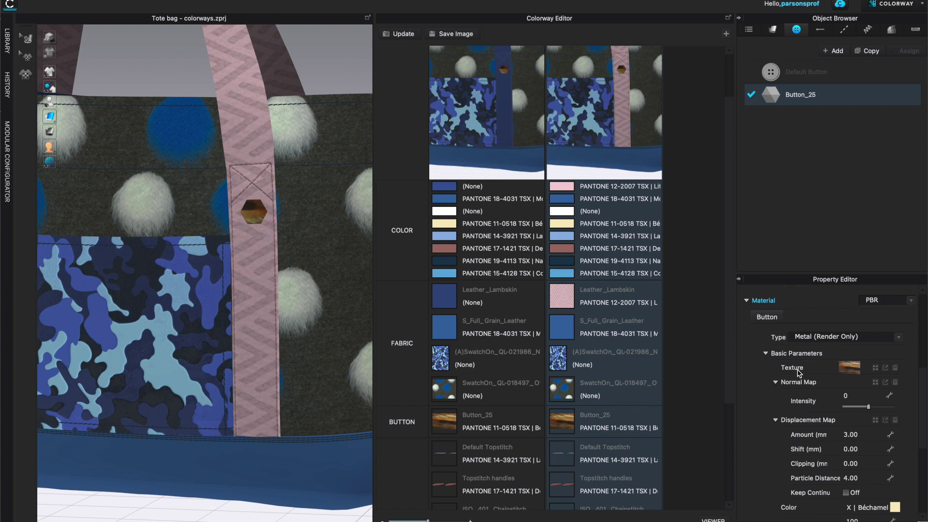
{"action": "left_click", "coordinate": [875, 368]}
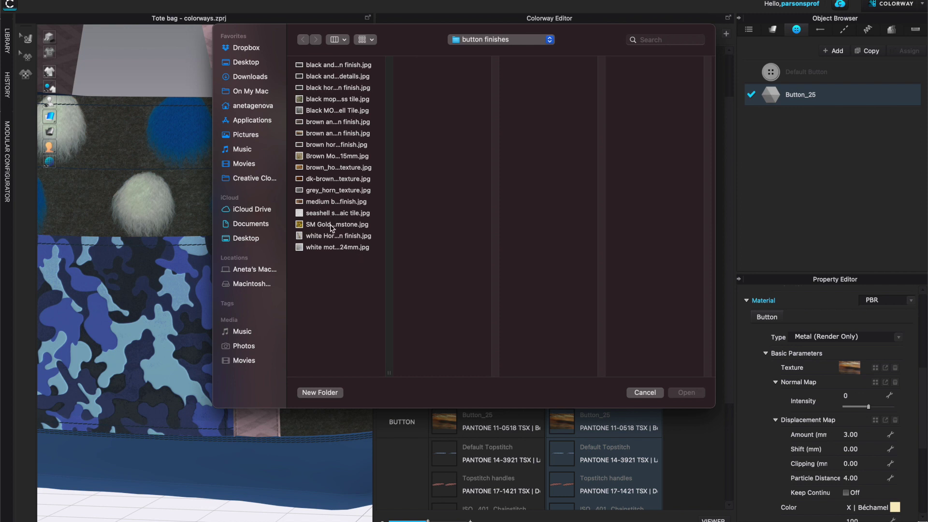
{"action": "left_click", "coordinate": [331, 111]}
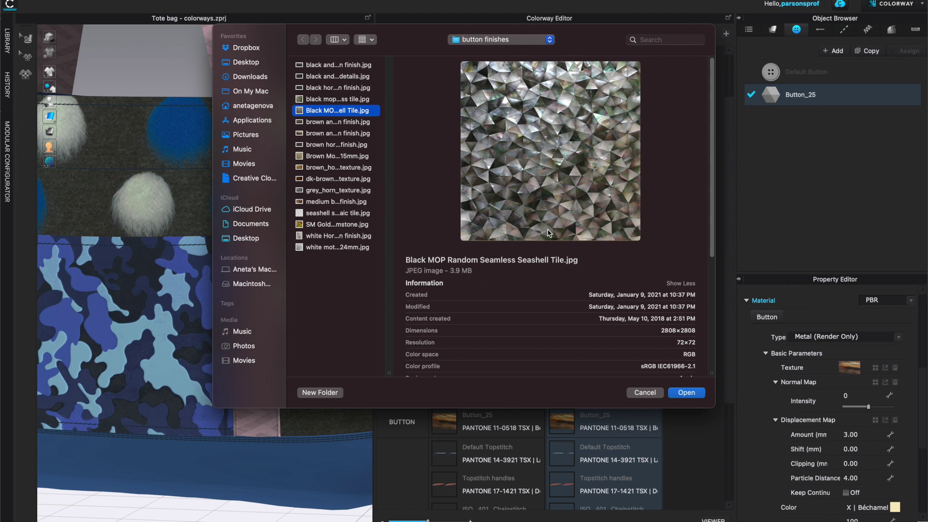
{"action": "left_click", "coordinate": [691, 393]}
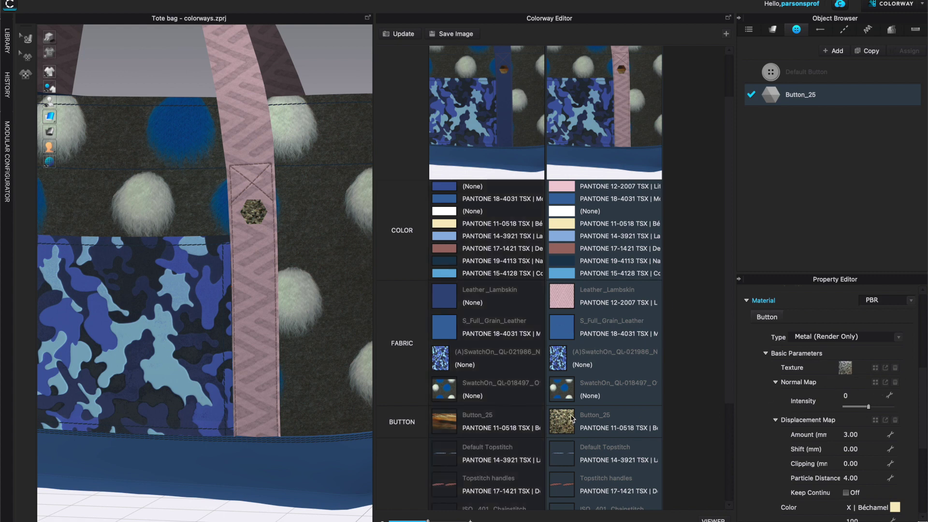
Update the colorway thumbnails and compare the handle button in Colorways A and B, ending with Colorway B active
{"action": "left_click", "coordinate": [404, 34]}
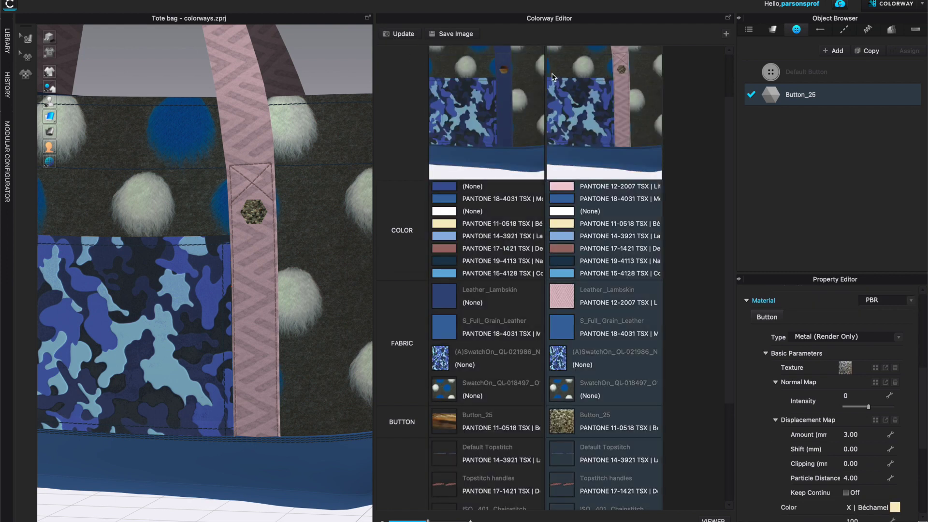
{"action": "left_click", "coordinate": [512, 95]}
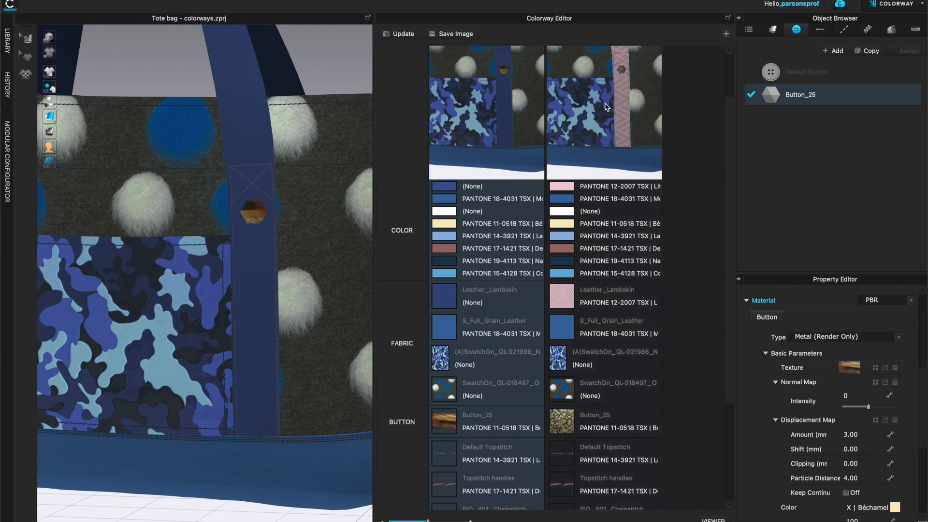
{"action": "left_click", "coordinate": [604, 107]}
{"action": "left_click", "coordinate": [525, 122]}
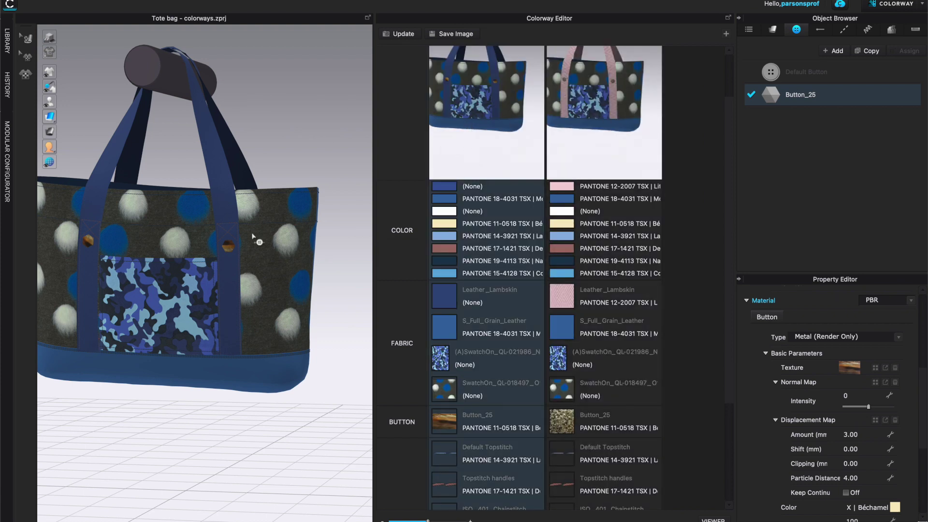
{"action": "scroll", "coordinate": [230, 255], "scroll_direction": "up", "scroll_amount": 5}
{"action": "scroll", "coordinate": [228, 253], "scroll_direction": "up", "scroll_amount": 2}
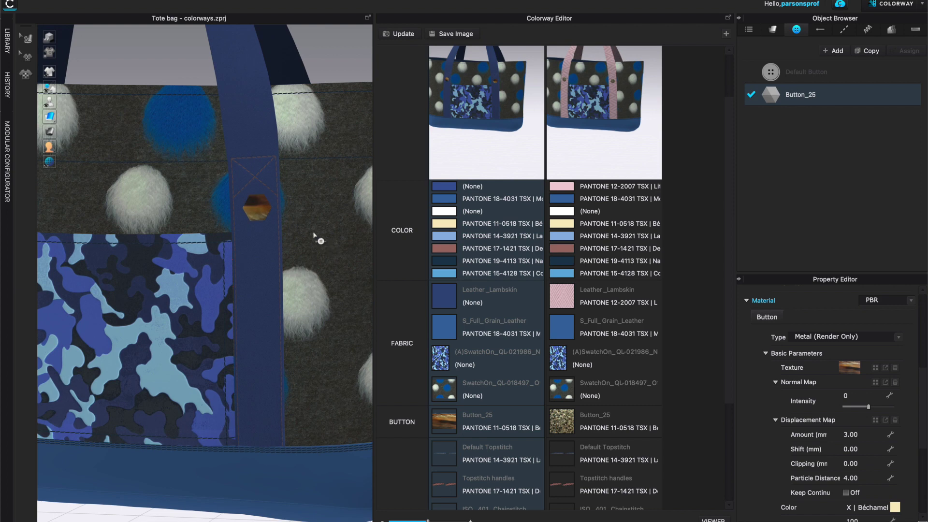
{"action": "left_click", "coordinate": [615, 130]}
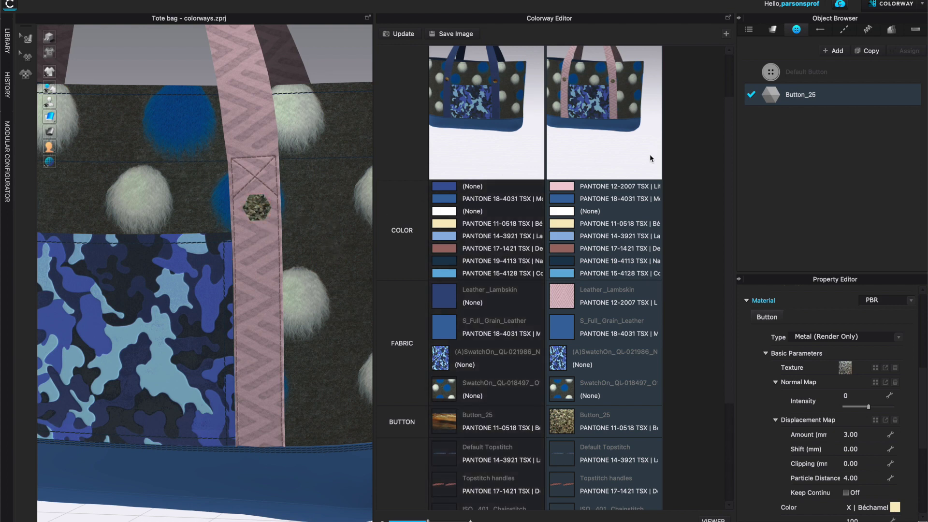
Select the ISO_407_Three_Needle_Bottom topstitch of Colorway B for editing
{"action": "scroll", "coordinate": [733, 210], "scroll_direction": "down", "scroll_amount": 3}
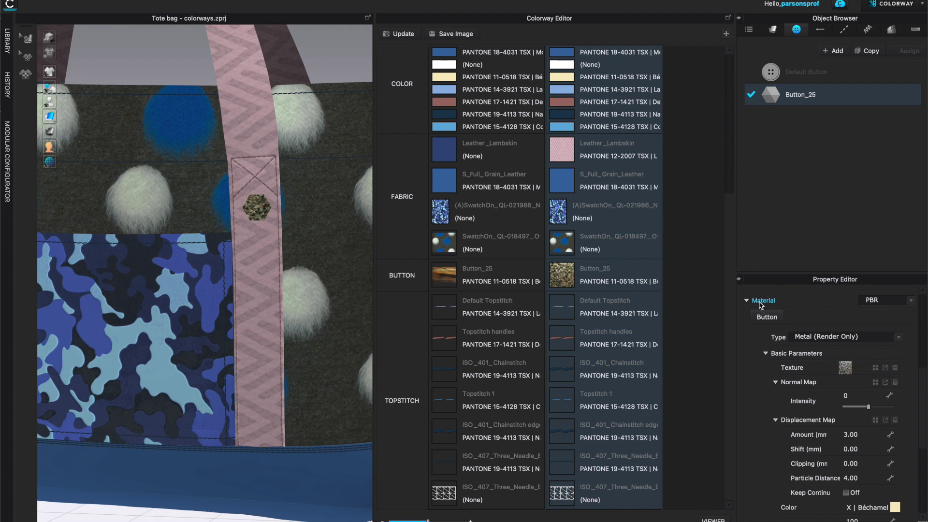
{"action": "scroll", "coordinate": [725, 117], "scroll_direction": "up", "scroll_amount": 3}
{"action": "scroll", "coordinate": [725, 125], "scroll_direction": "down", "scroll_amount": 3}
{"action": "left_click", "coordinate": [627, 496]}
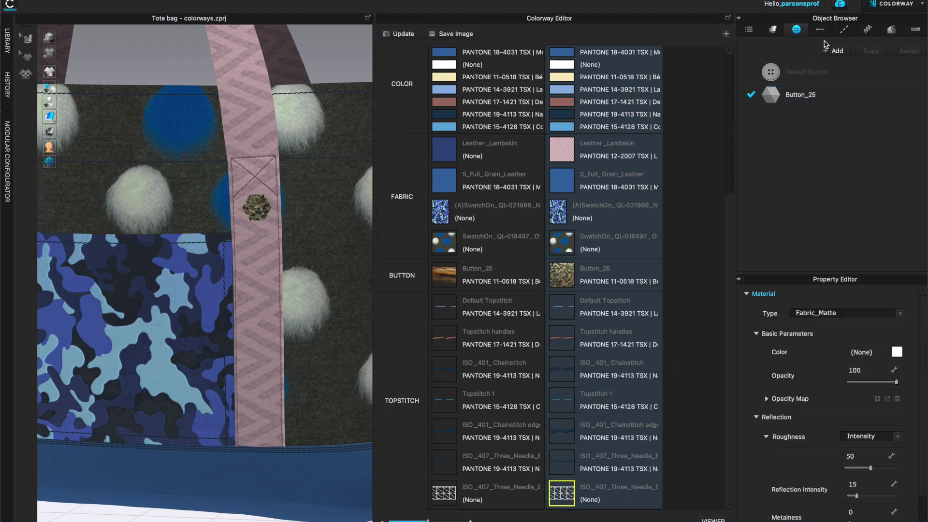
{"action": "left_click", "coordinate": [847, 31]}
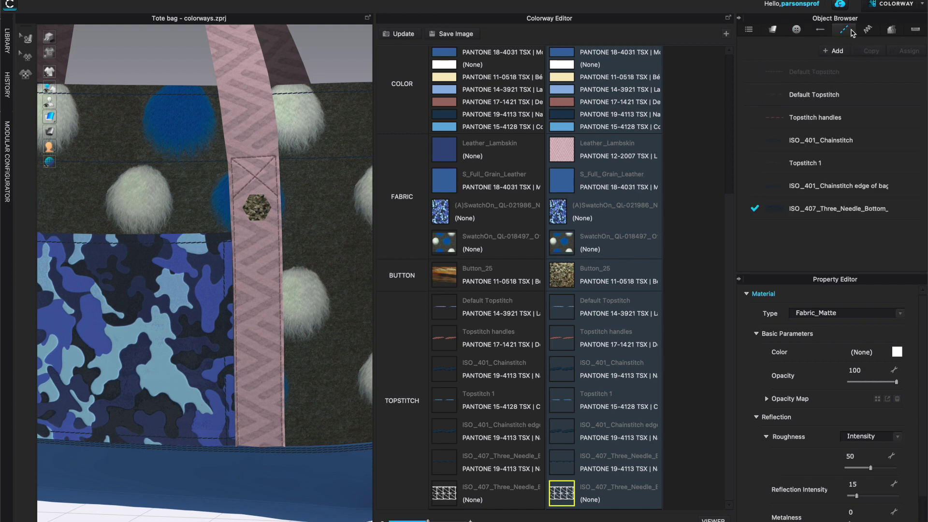
{"action": "left_click", "coordinate": [751, 216]}
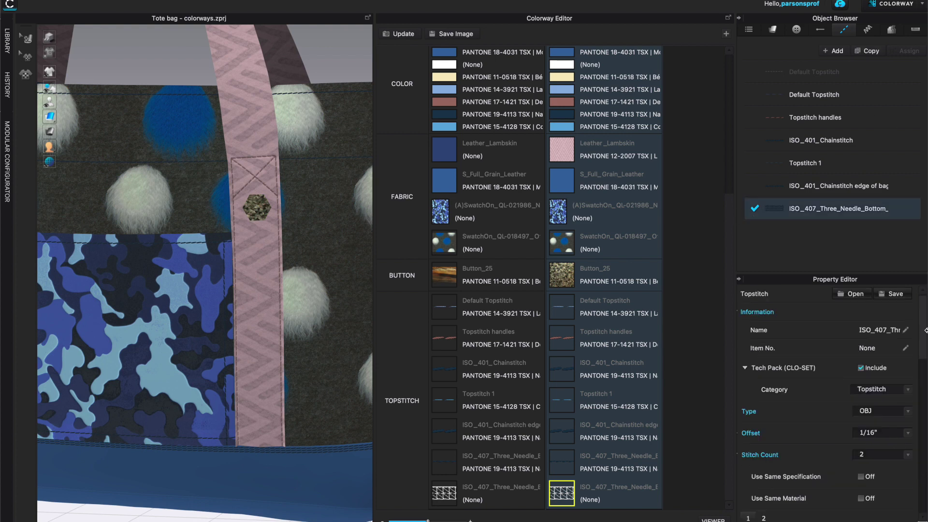
Examine the three-needle topstitch's properties, including its category options, type options and specification
{"action": "left_click_drag", "start_coordinate": [922, 334], "coordinate": [921, 344]}
{"action": "scroll", "coordinate": [922, 341], "scroll_direction": "down", "scroll_amount": 8}
{"action": "scroll", "coordinate": [922, 319], "scroll_direction": "up", "scroll_amount": 7}
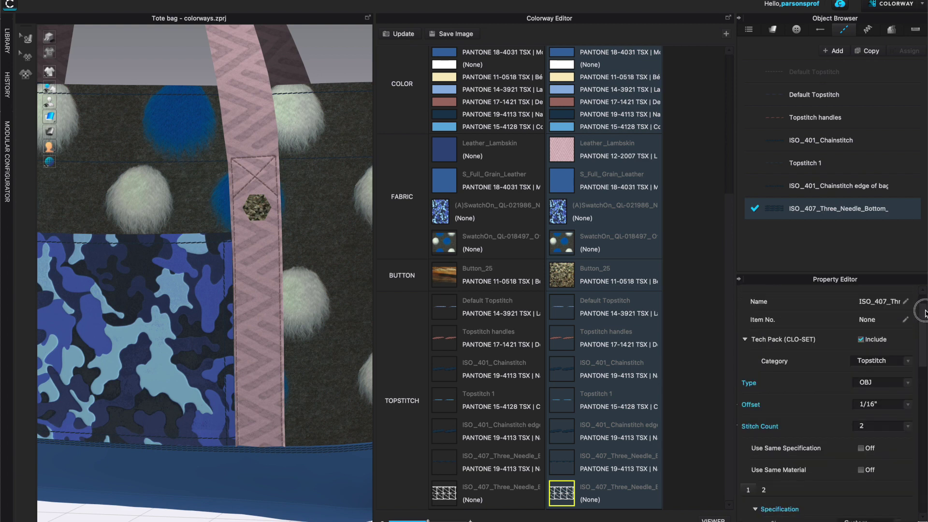
{"action": "scroll", "coordinate": [923, 313], "scroll_direction": "up", "scroll_amount": 2}
{"action": "left_click", "coordinate": [908, 390]}
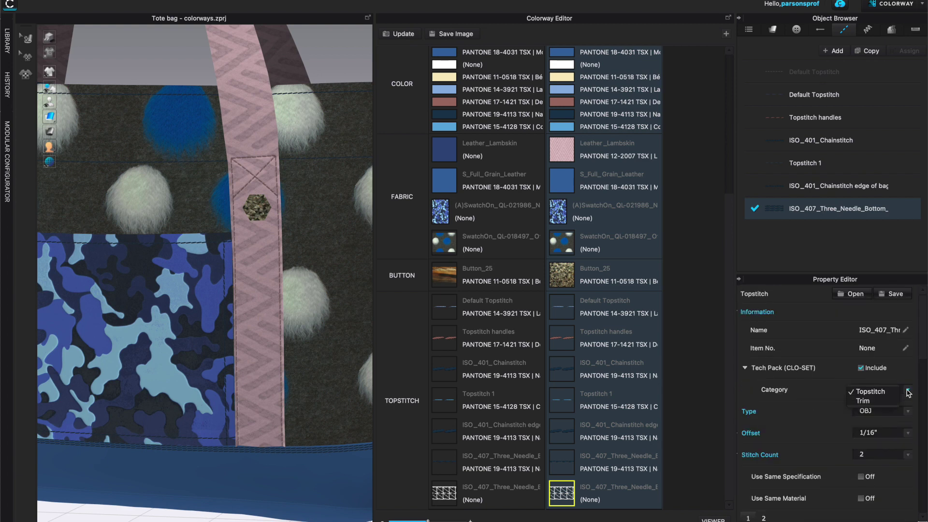
{"action": "left_click", "coordinate": [908, 391]}
{"action": "left_click", "coordinate": [908, 411]}
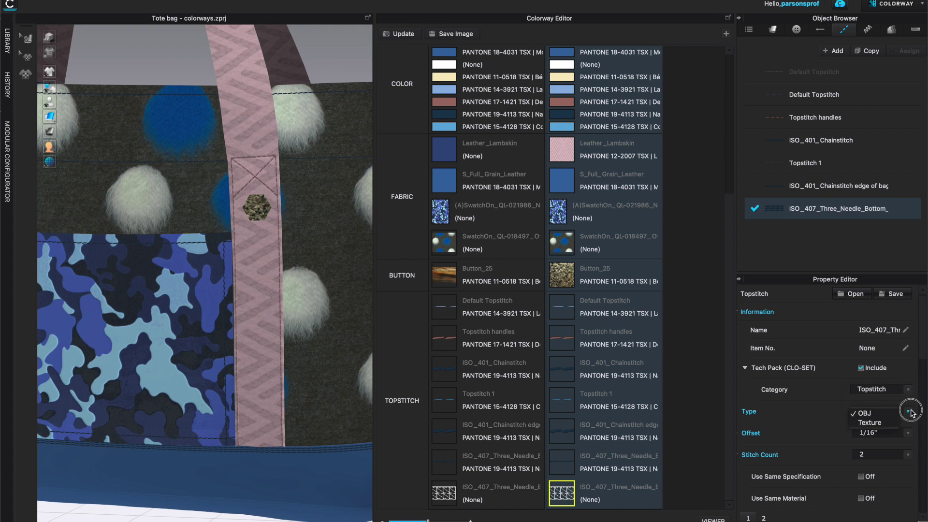
{"action": "left_click", "coordinate": [910, 414]}
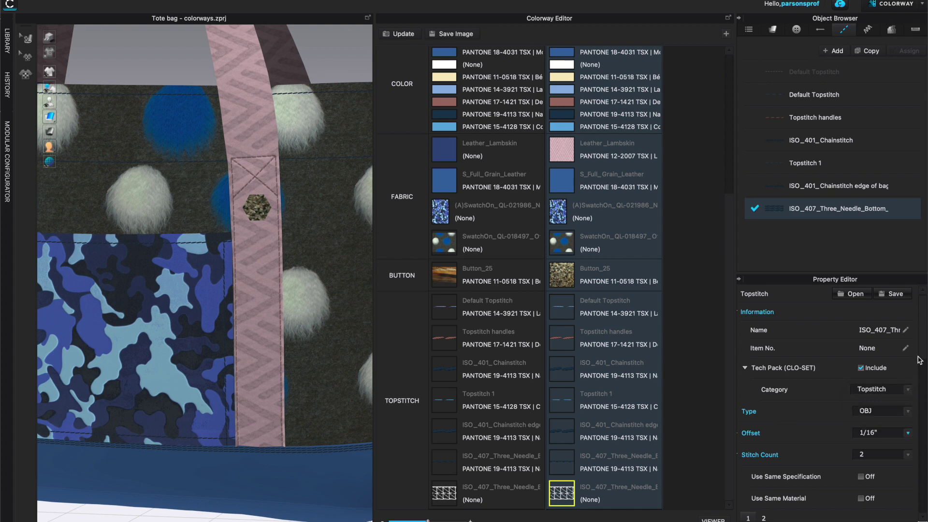
{"action": "left_click_drag", "start_coordinate": [921, 346], "coordinate": [924, 422]}
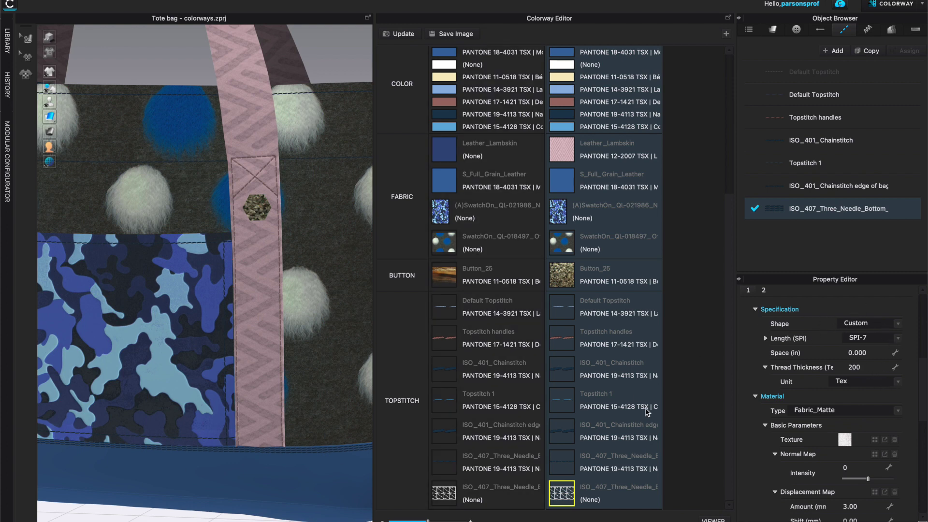
Set the three-needle topstitch's material type to Leather and its color to PANTONE 11-0501 TSX Baby Powder
{"action": "left_click", "coordinate": [894, 412]}
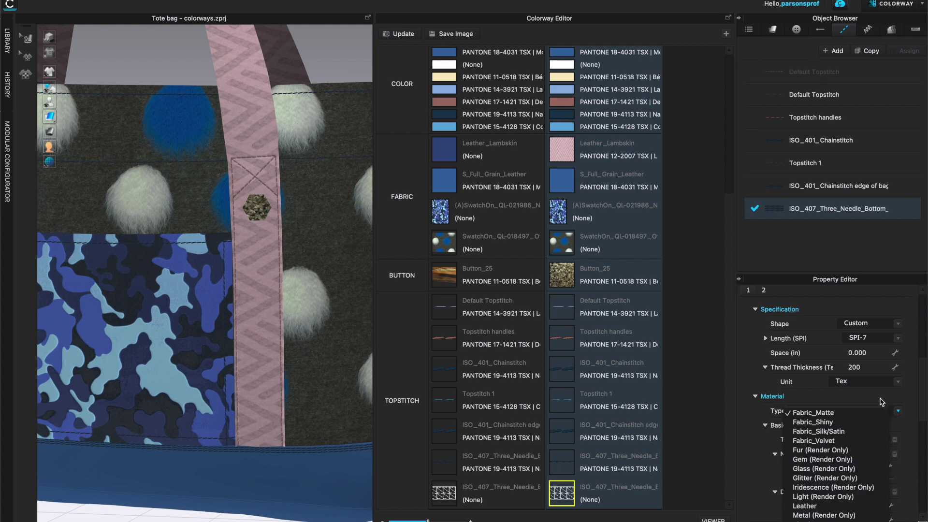
{"action": "left_click", "coordinate": [823, 506]}
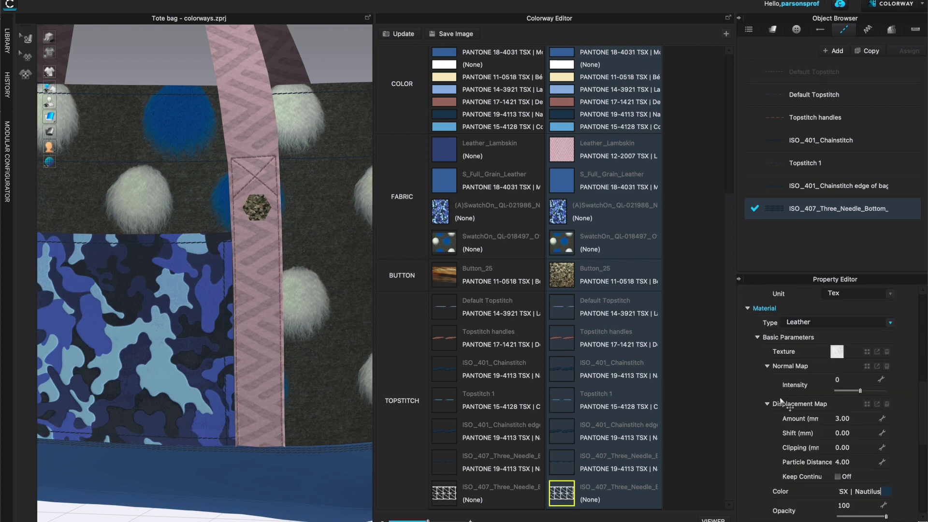
{"action": "left_click", "coordinate": [887, 493]}
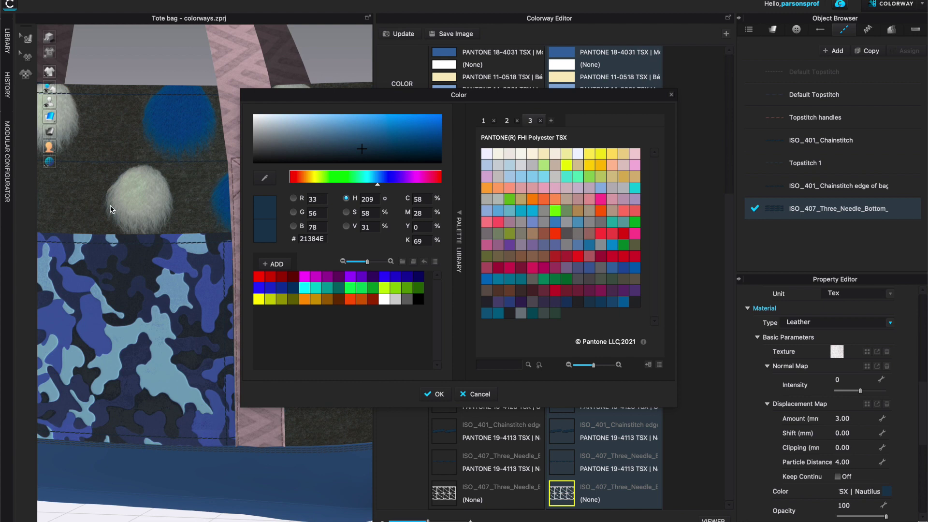
{"action": "left_click", "coordinate": [519, 155]}
{"action": "left_click", "coordinate": [437, 393]}
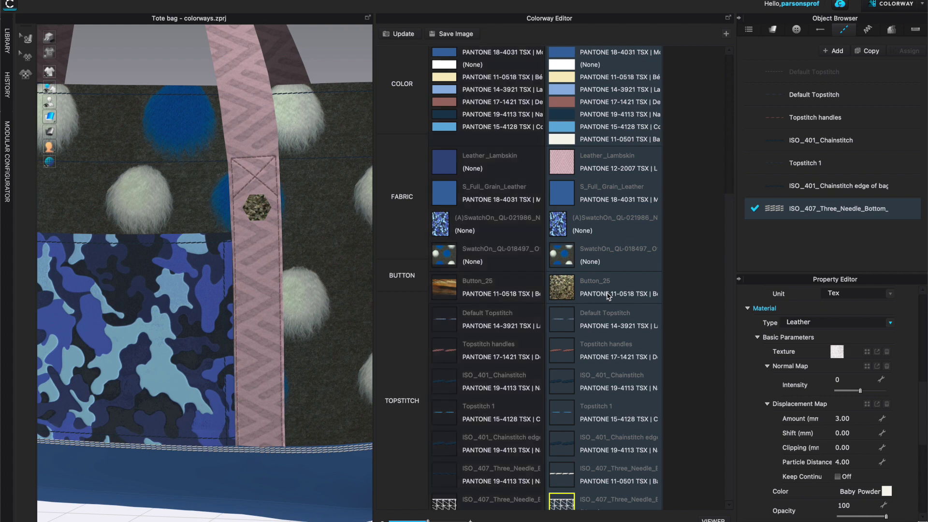
Update both colorway thumbnails with a close-up that includes the topstitching along the blue base
{"action": "scroll", "coordinate": [608, 296], "scroll_direction": "up", "scroll_amount": 5}
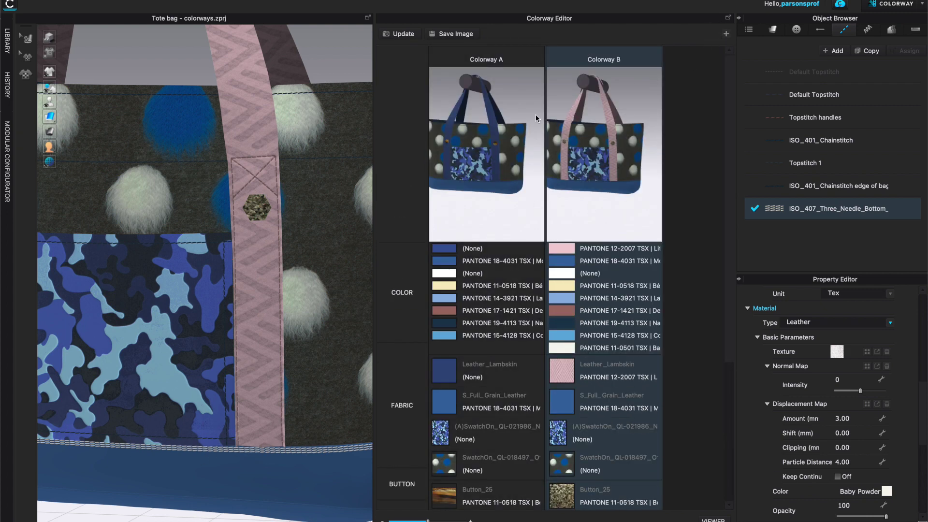
{"action": "left_click", "coordinate": [402, 35]}
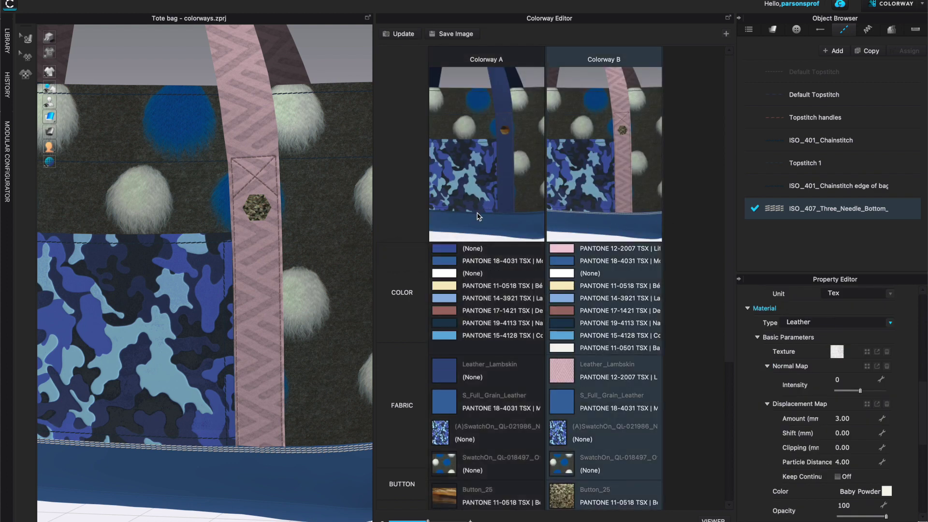
{"action": "left_click", "coordinate": [728, 225]}
{"action": "left_click_drag", "start_coordinate": [729, 225], "coordinate": [732, 379]}
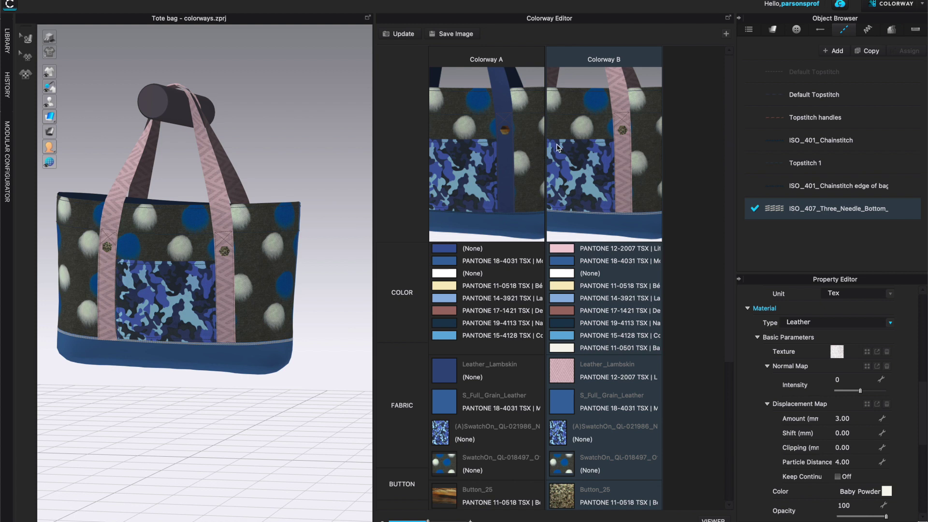
Duplicate Colorway B as a new colorway named Colorway C and update all thumbnails to show the whole bag
{"action": "left_click", "coordinate": [727, 35]}
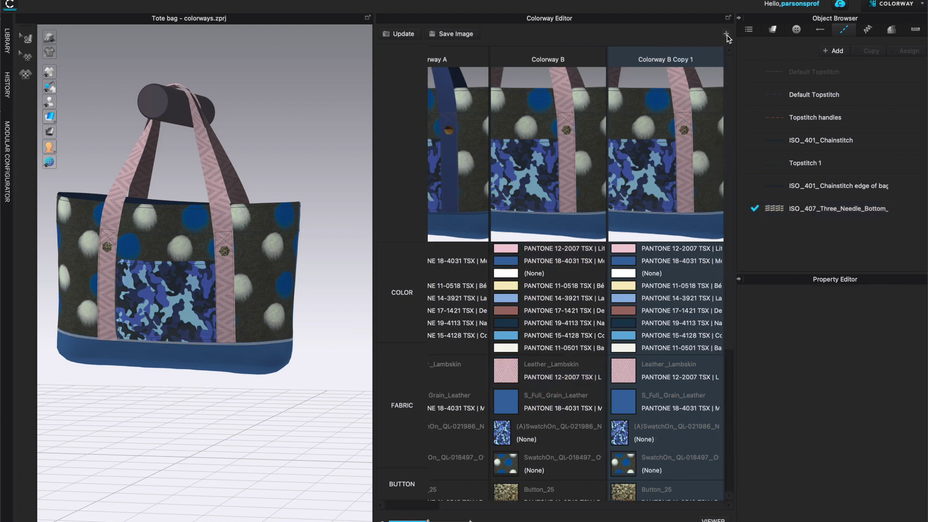
{"action": "double_click", "coordinate": [680, 60]}
{"action": "type", "text": "Colorway C"}
{"action": "key", "text": "Return"}
{"action": "left_click", "coordinate": [399, 34]}
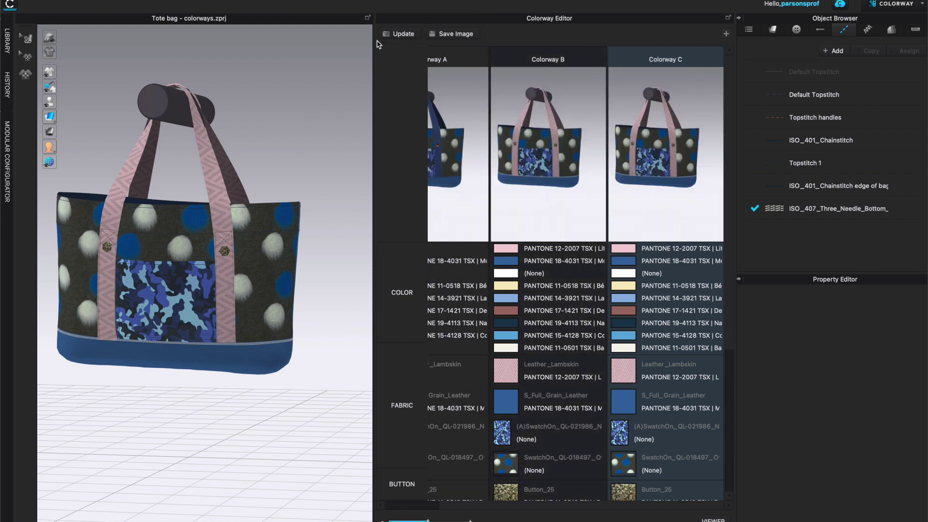
Save an image using the Colorway Editor option
{"action": "left_click", "coordinate": [455, 34]}
{"action": "left_click", "coordinate": [401, 255]}
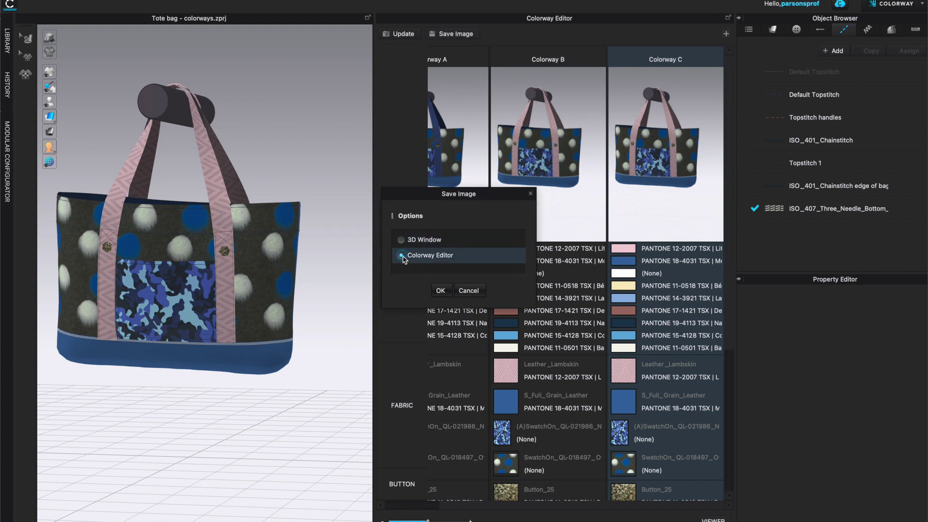
{"action": "key", "text": "Return"}
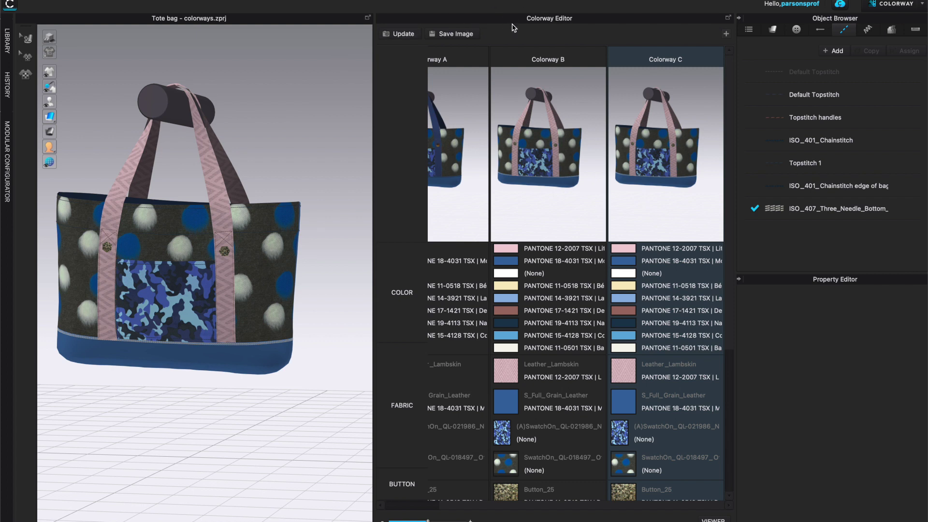
Save an image of the 3D Window as a PNG file named "tote bag snaps"
{"action": "left_click", "coordinate": [455, 34]}
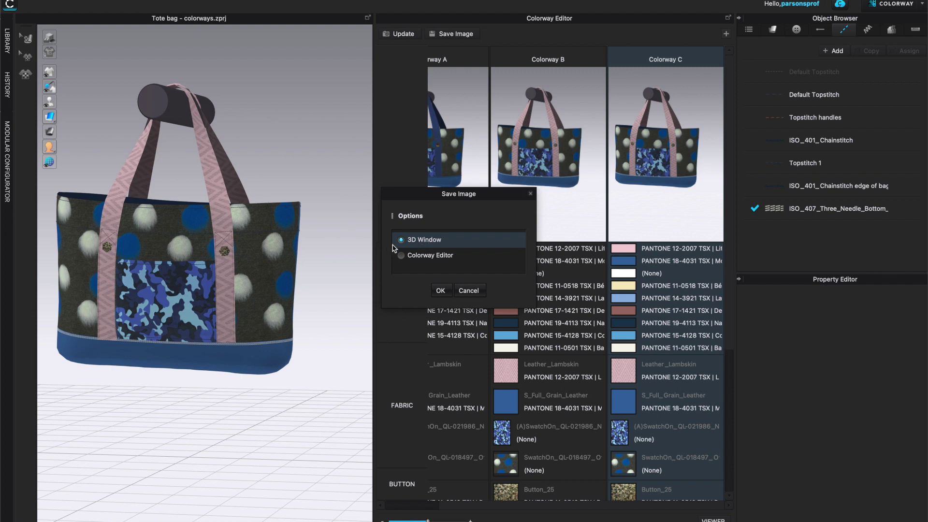
{"action": "left_click", "coordinate": [440, 290]}
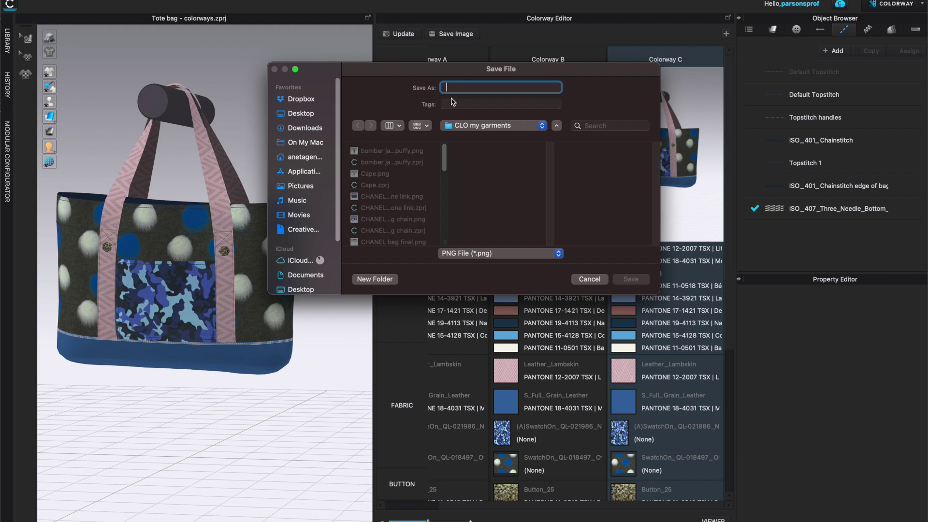
{"action": "type", "text": "tote bag c"}
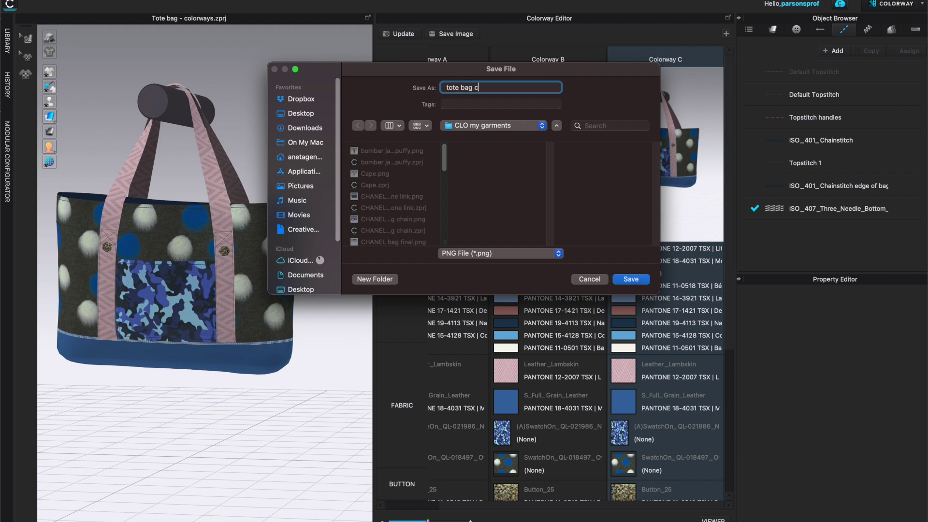
{"action": "type", "text": "olor"}
{"action": "key", "text": "BackSpace"}
{"action": "key", "text": "BackSpace"}
{"action": "key", "text": "BackSpace"}
{"action": "key", "text": "BackSpace"}
{"action": "key", "text": "BackSpace"}
{"action": "type", "text": "snaps"}
{"action": "left_click", "coordinate": [632, 279]}
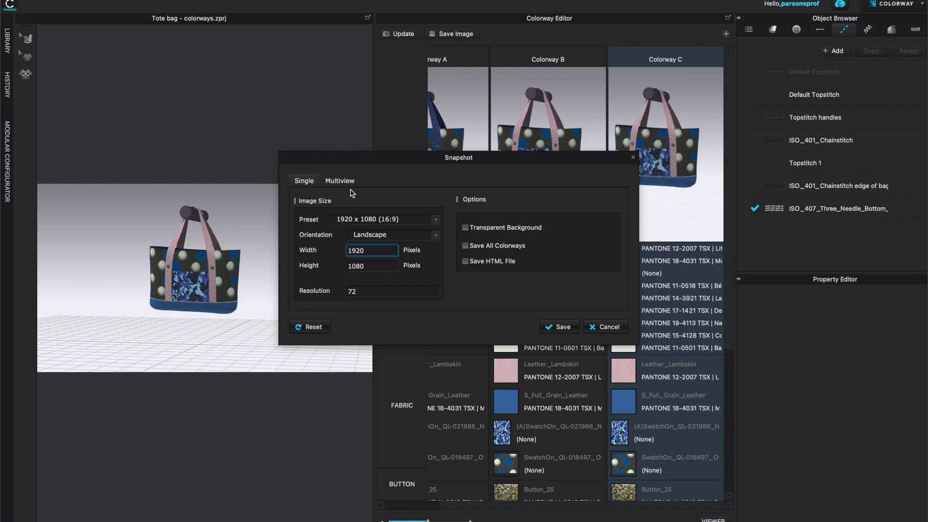
Try portrait orientation for the single-view snapshot and switch it back to landscape
{"action": "left_click", "coordinate": [336, 181]}
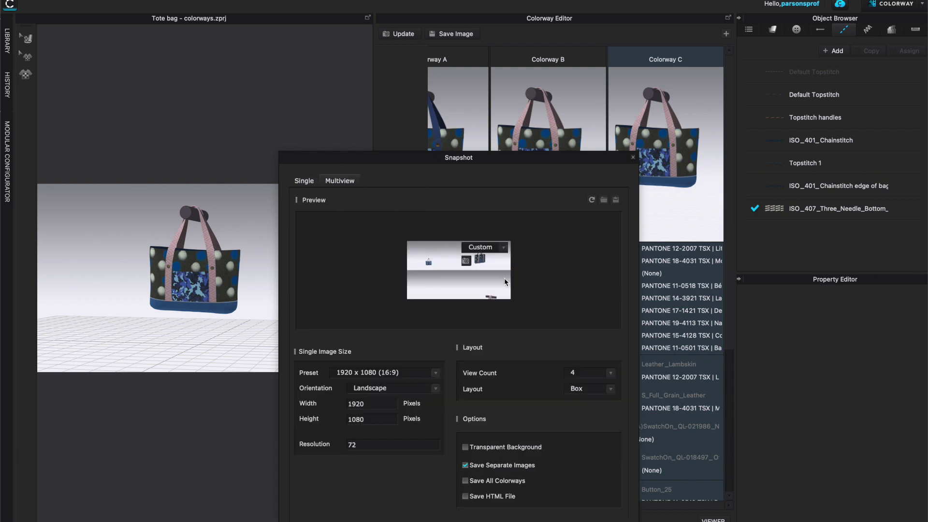
{"action": "left_click", "coordinate": [302, 183]}
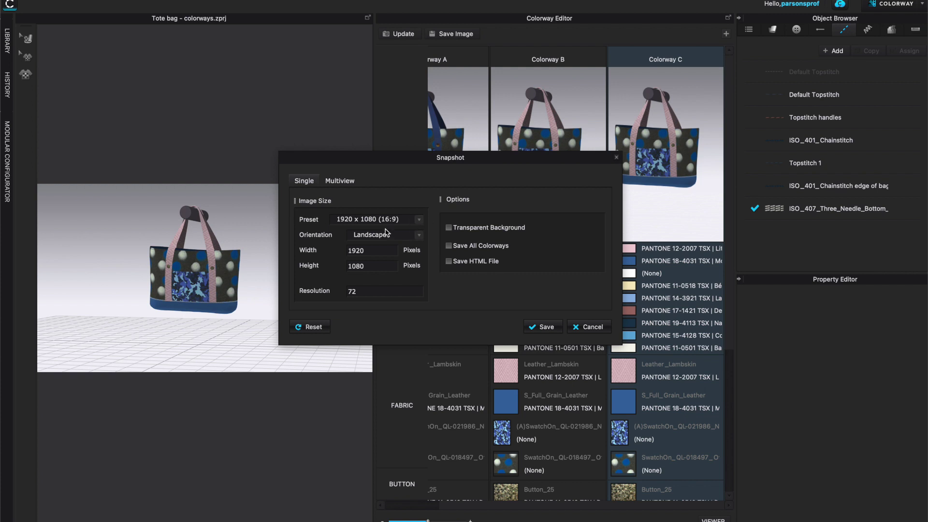
{"action": "left_click", "coordinate": [418, 236]}
{"action": "left_click", "coordinate": [386, 228]}
{"action": "left_click", "coordinate": [419, 235]}
{"action": "left_click", "coordinate": [395, 248]}
{"action": "left_click_drag", "start_coordinate": [454, 168], "coordinate": [549, 170]}
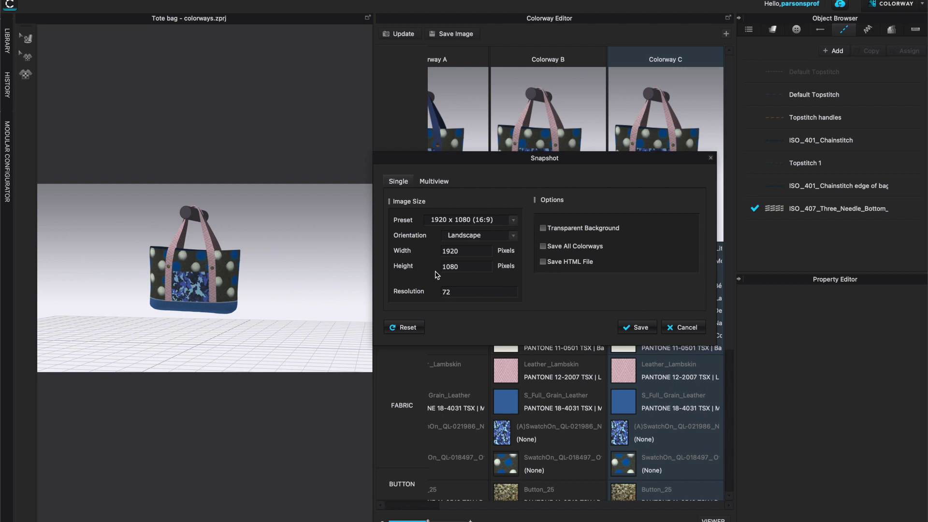
Set up a multiview snapshot with a view count of 4 and a Box layout
{"action": "left_click", "coordinate": [431, 185]}
{"action": "left_click_drag", "start_coordinate": [604, 161], "coordinate": [585, 151]}
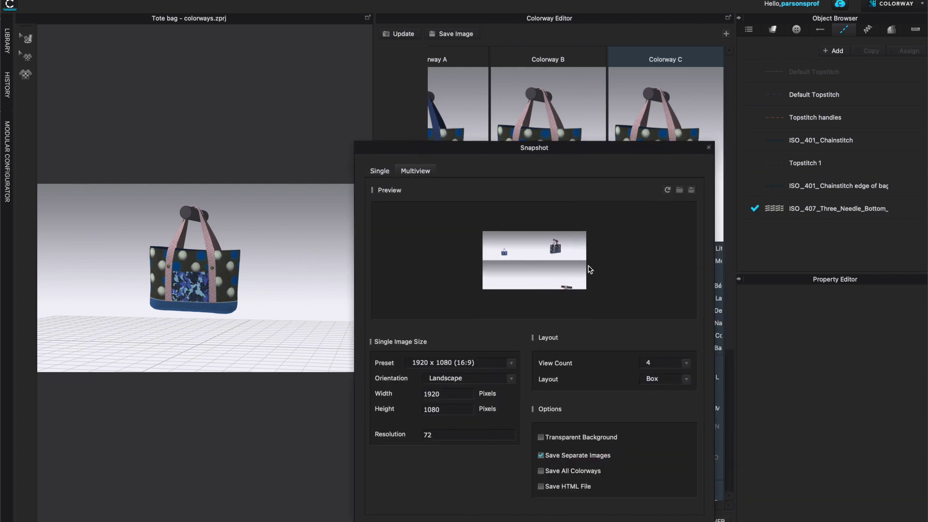
{"action": "left_click", "coordinate": [688, 366]}
{"action": "left_click", "coordinate": [648, 346]}
{"action": "left_click", "coordinate": [686, 364]}
{"action": "left_click", "coordinate": [650, 372]}
{"action": "left_click", "coordinate": [687, 366]}
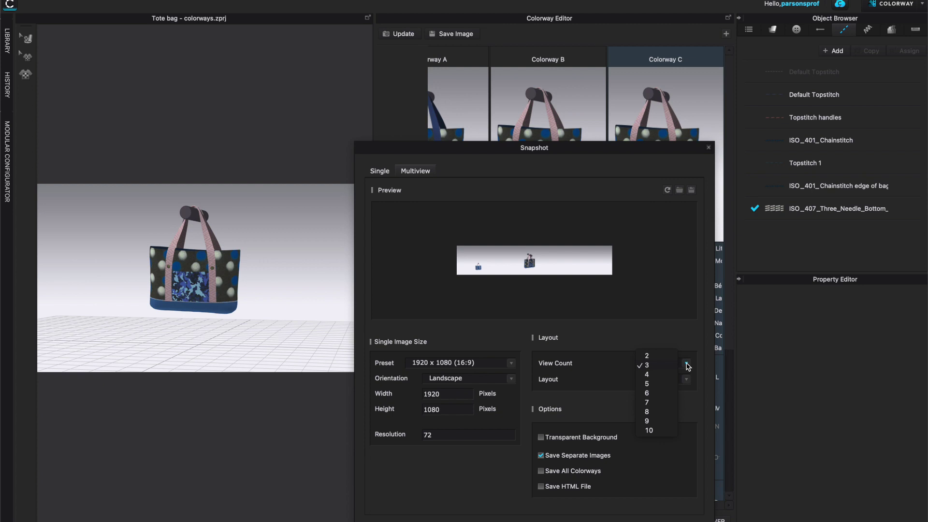
{"action": "left_click", "coordinate": [652, 375]}
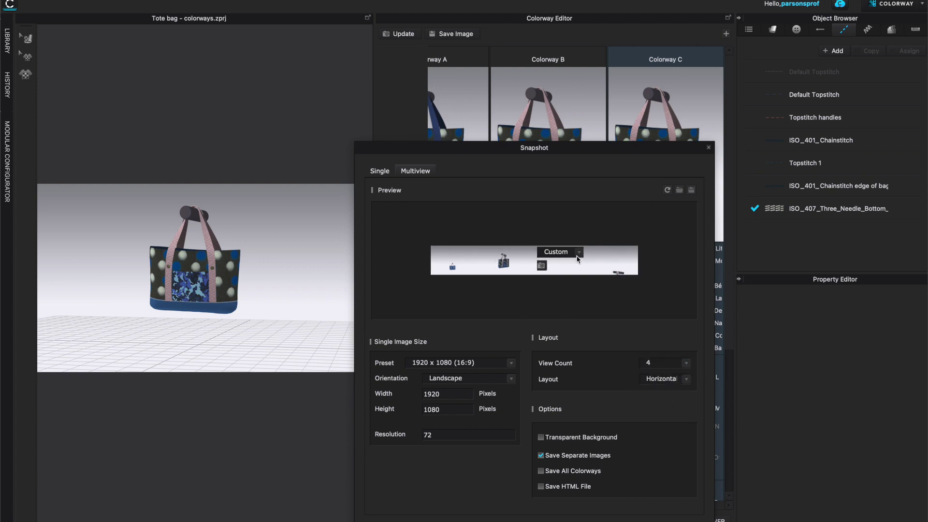
{"action": "left_click", "coordinate": [686, 379]}
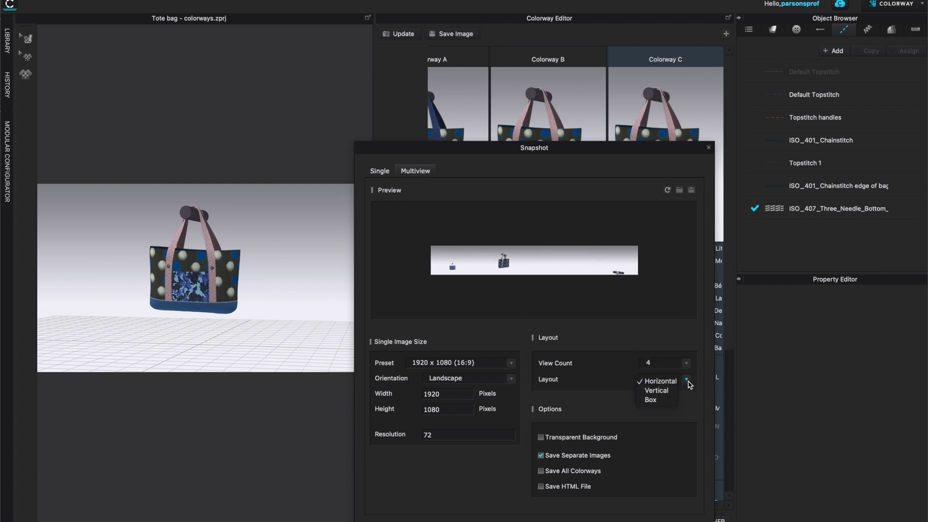
{"action": "left_click", "coordinate": [658, 400]}
{"action": "mouse_move", "coordinate": [530, 270]}
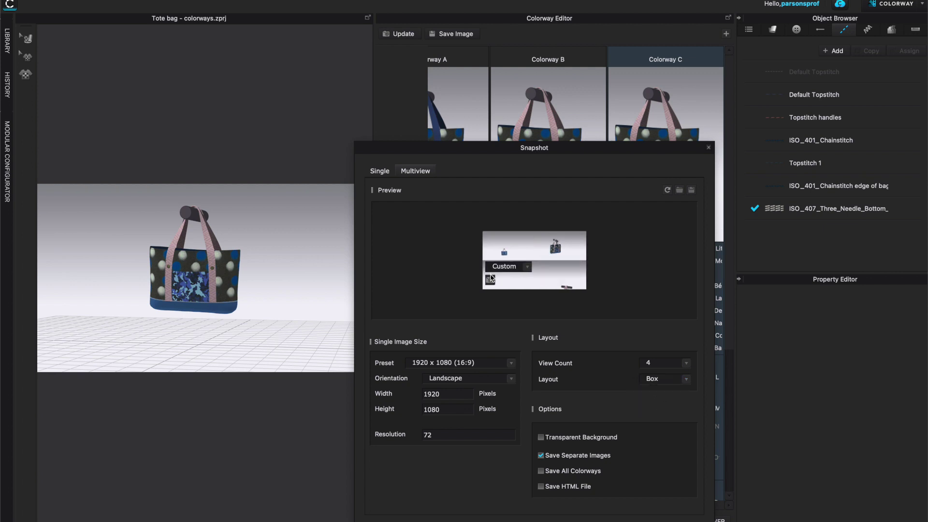
Try portrait orientation for the multiview images and return them to landscape
{"action": "left_click", "coordinate": [443, 380]}
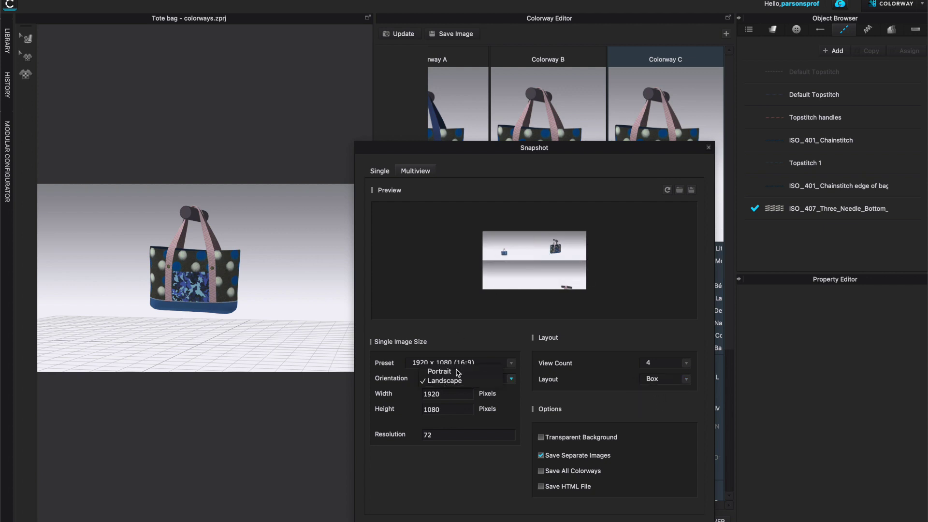
{"action": "left_click", "coordinate": [457, 372]}
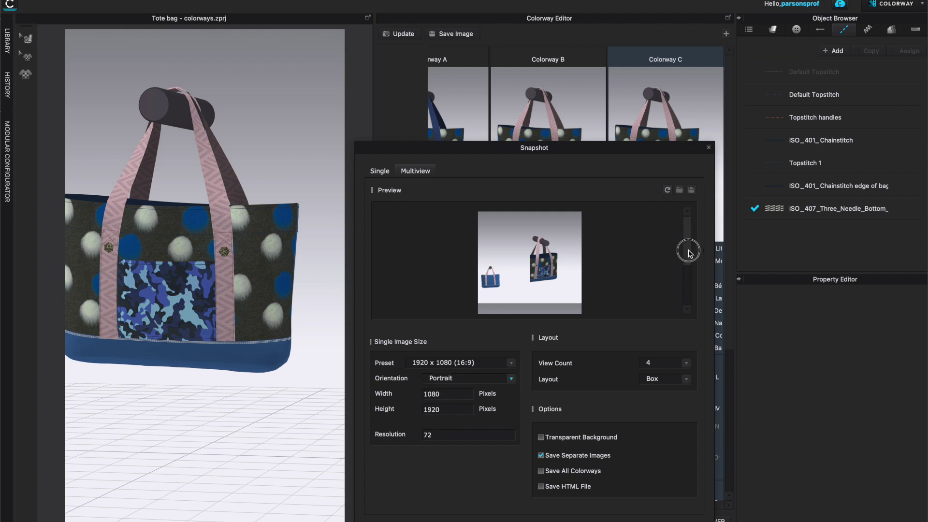
{"action": "left_click_drag", "start_coordinate": [689, 254], "coordinate": [687, 207]}
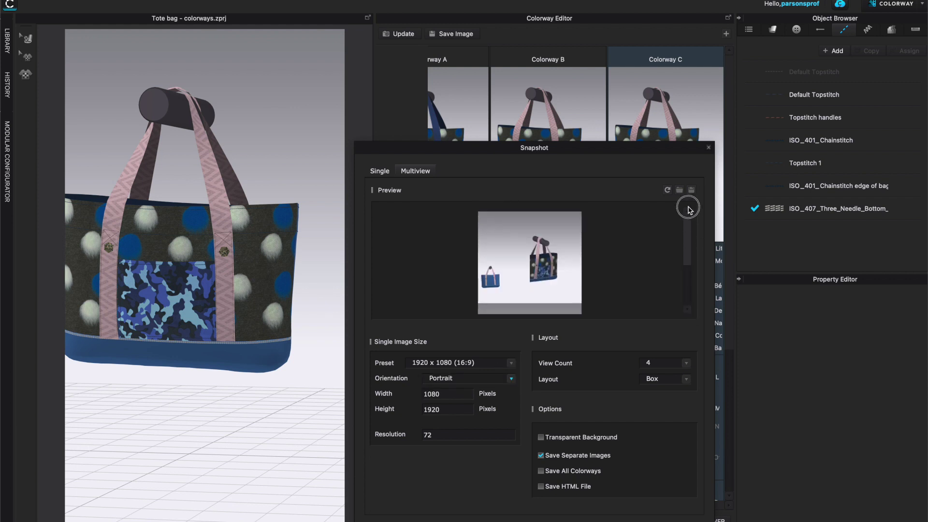
{"action": "left_click", "coordinate": [511, 378]}
{"action": "left_click", "coordinate": [445, 390]}
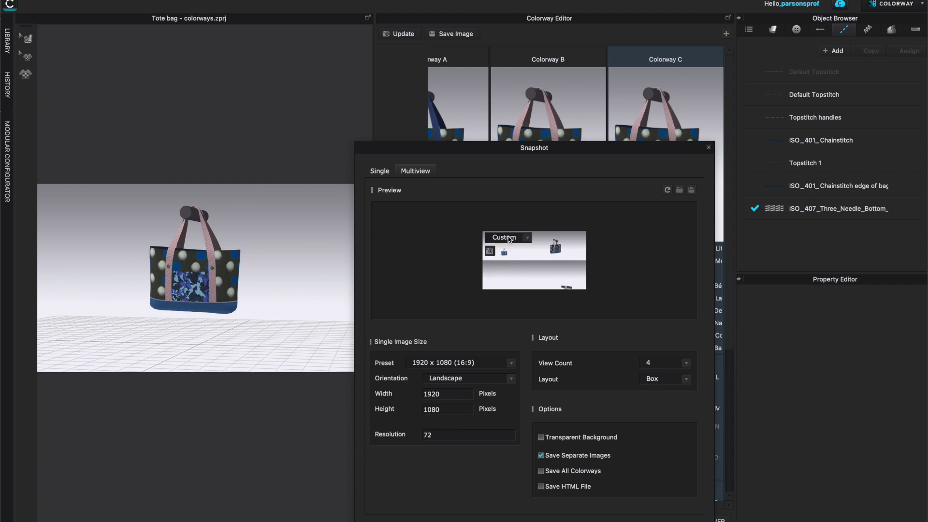
Set the first multiview tile to Front and recapture it with the bag enlarged in the frame
{"action": "mouse_move", "coordinate": [526, 249]}
{"action": "left_click", "coordinate": [527, 238]}
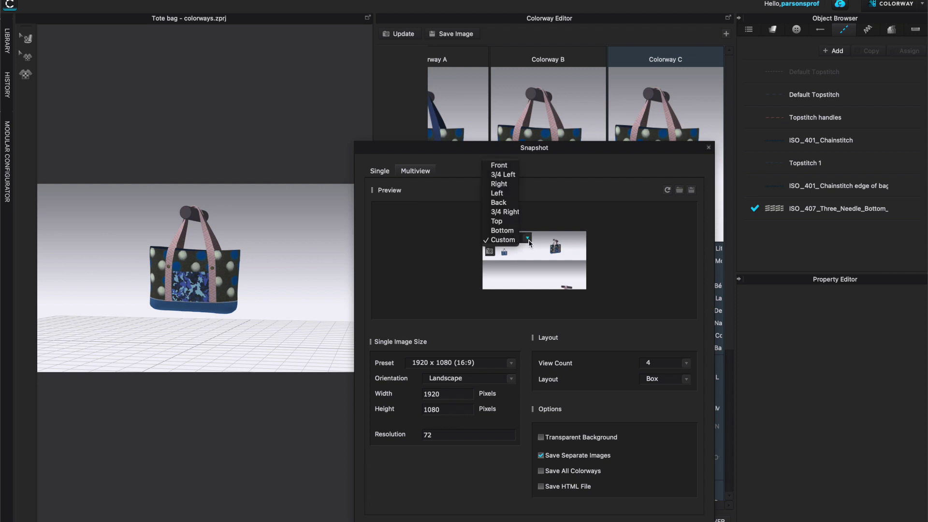
{"action": "left_click", "coordinate": [501, 167]}
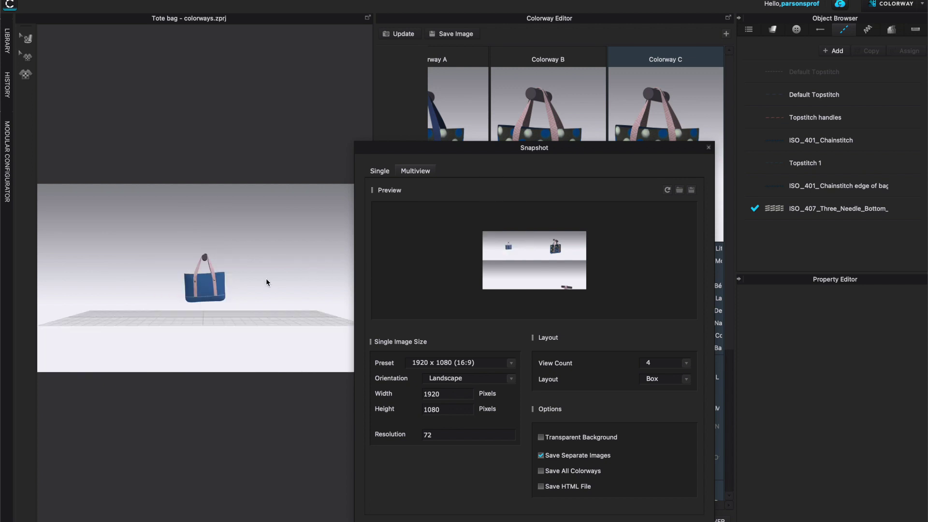
{"action": "left_click", "coordinate": [490, 252]}
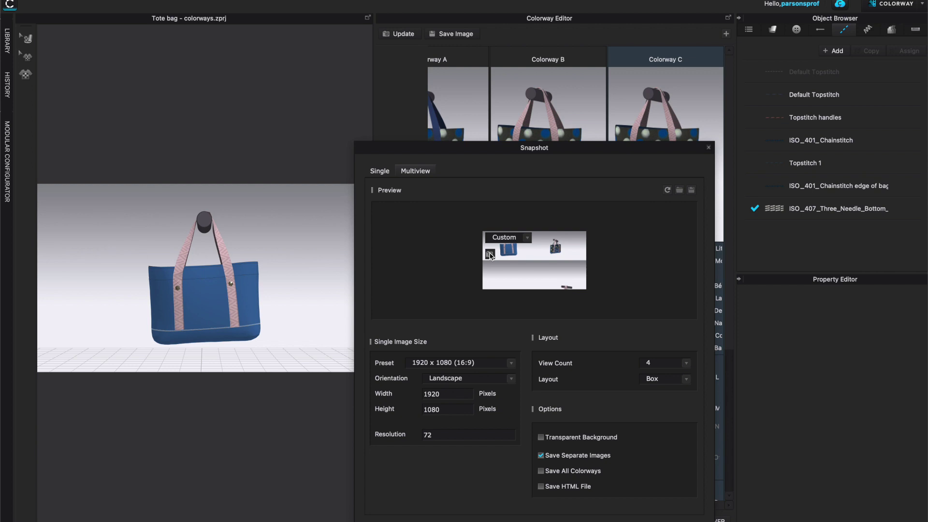
{"action": "left_click", "coordinate": [505, 237]}
{"action": "left_click", "coordinate": [503, 165]}
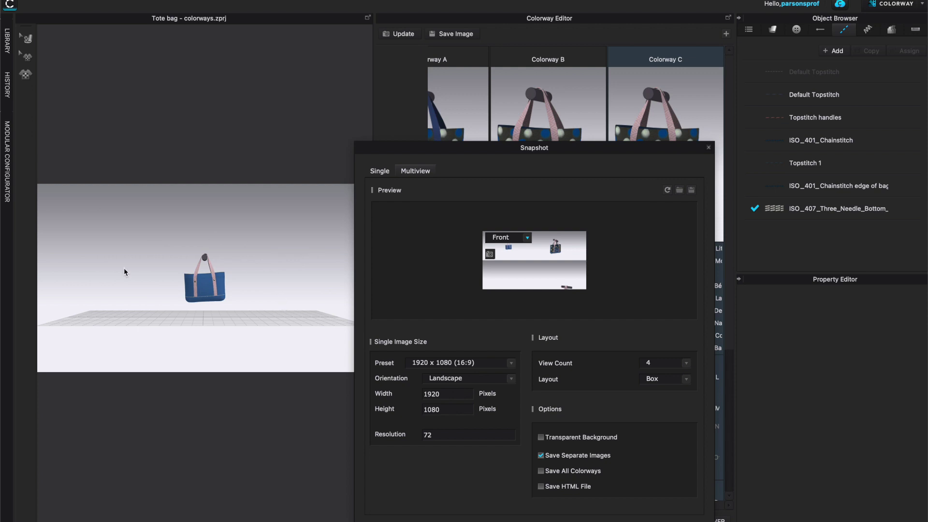
{"action": "scroll", "coordinate": [249, 279], "scroll_direction": "up", "scroll_amount": 5}
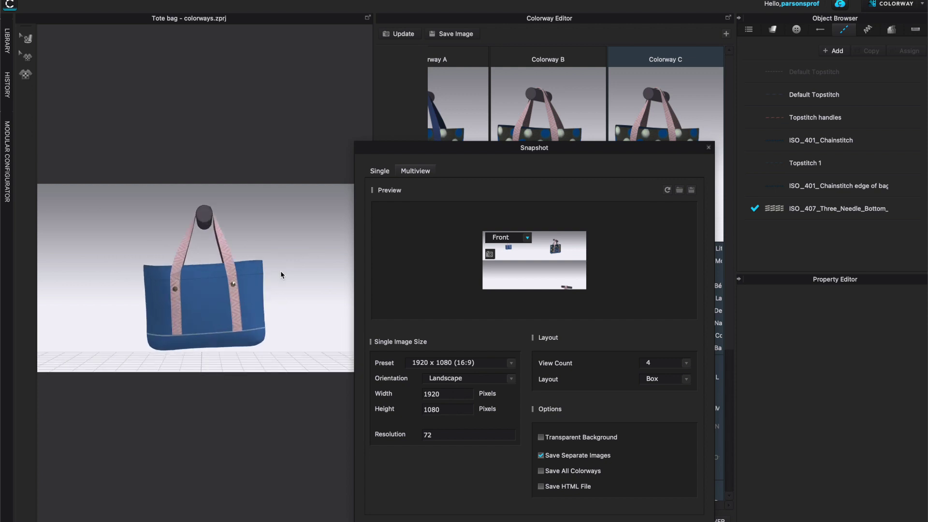
{"action": "left_click", "coordinate": [489, 252]}
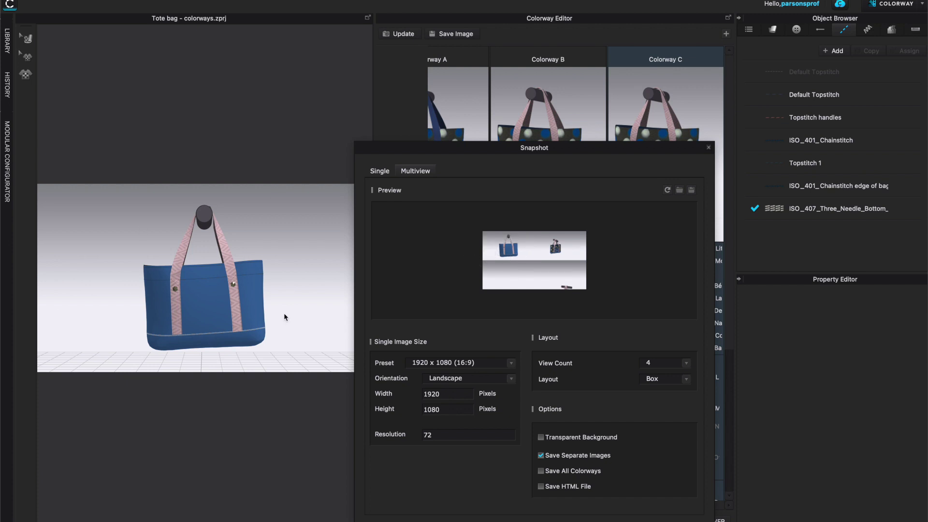
Set the second tile to 3/4 Right and capture an enlarged, angled shot of the bag's polka-dot side
{"action": "left_click", "coordinate": [579, 239]}
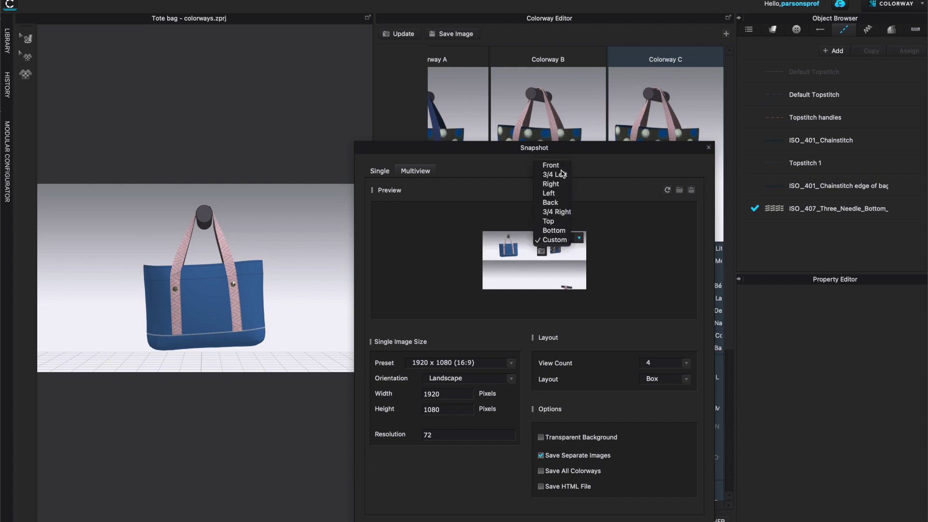
{"action": "left_click", "coordinate": [551, 184]}
{"action": "left_click", "coordinate": [579, 239]}
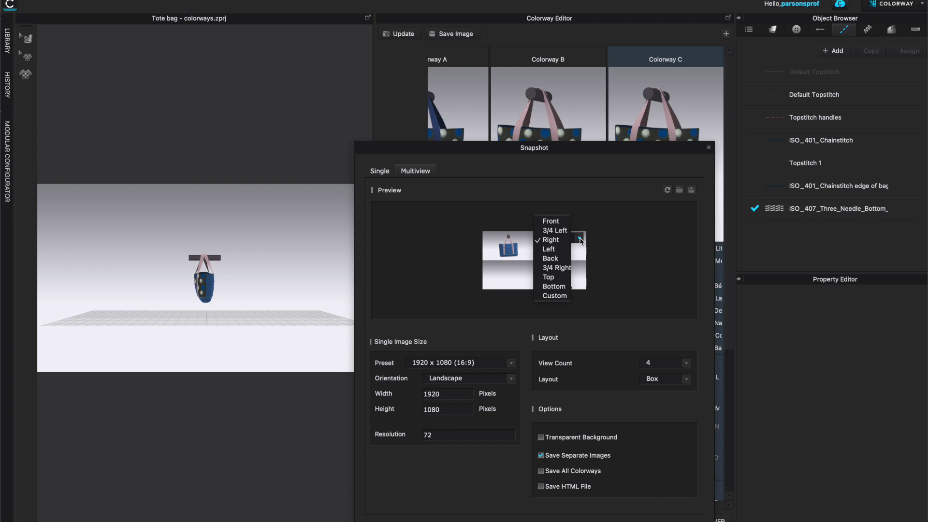
{"action": "left_click", "coordinate": [554, 269]}
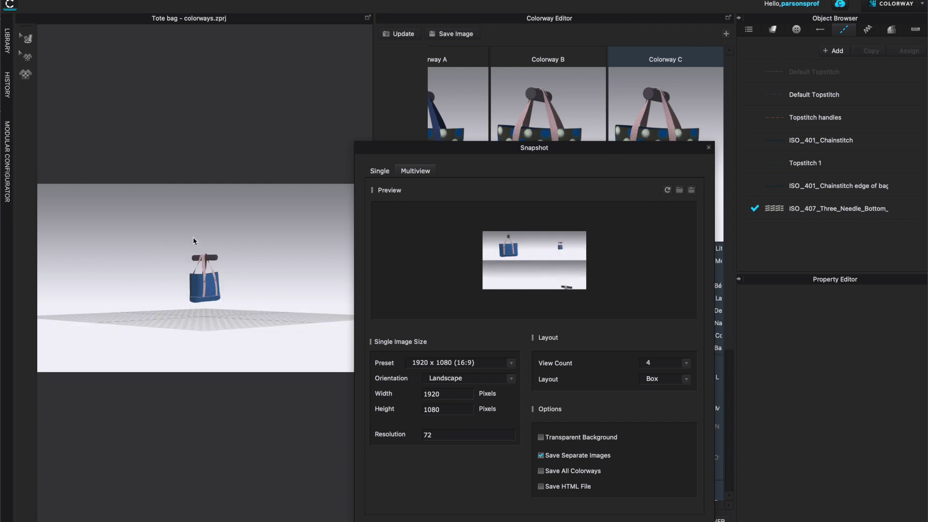
{"action": "left_click_drag", "start_coordinate": [559, 153], "coordinate": [582, 75]}
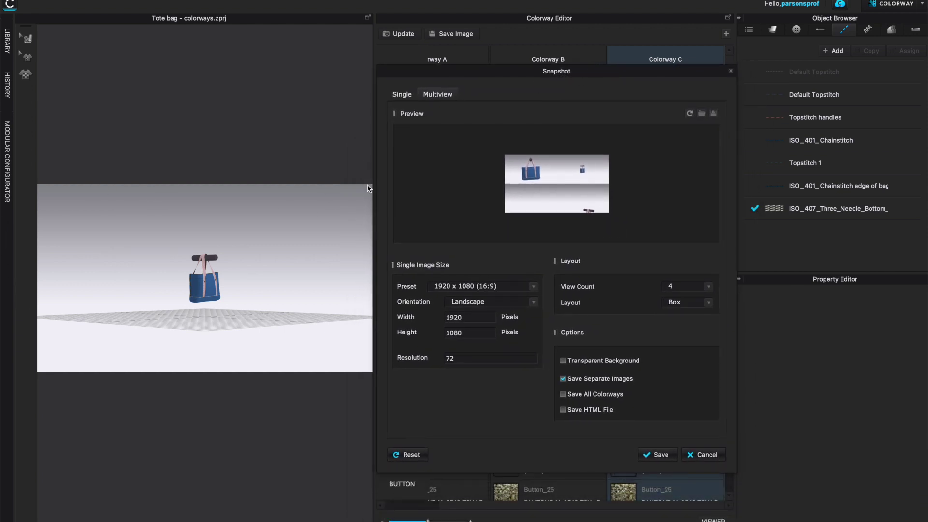
{"action": "scroll", "coordinate": [253, 258], "scroll_direction": "up", "scroll_amount": 5}
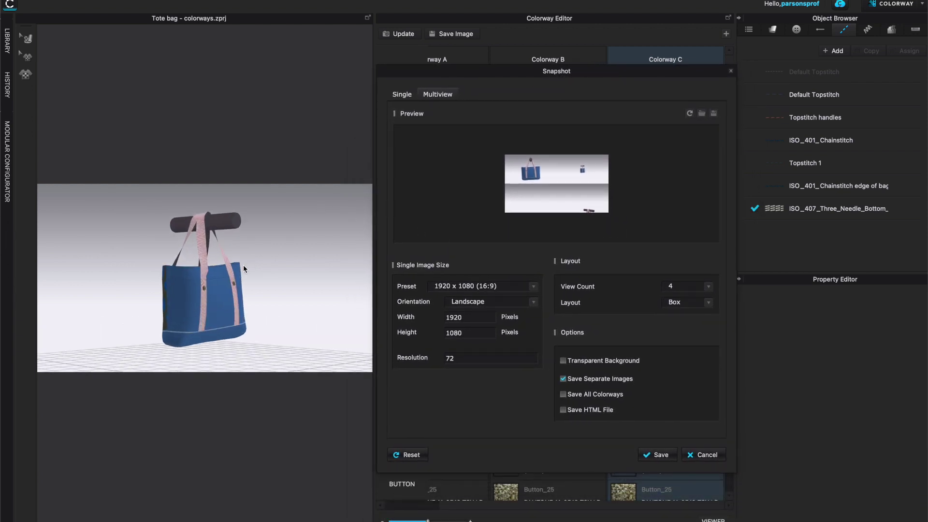
{"action": "scroll", "coordinate": [243, 267], "scroll_direction": "up", "scroll_amount": 2}
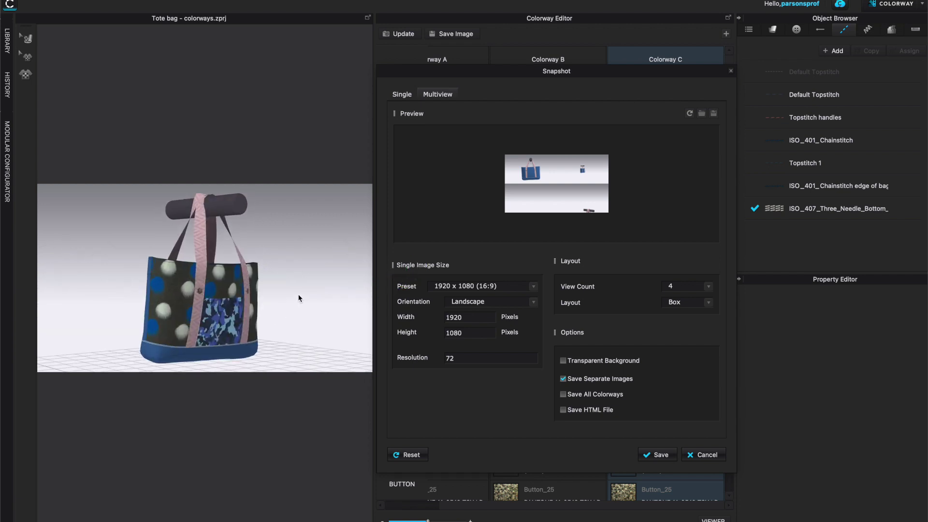
{"action": "mouse_move", "coordinate": [579, 185]}
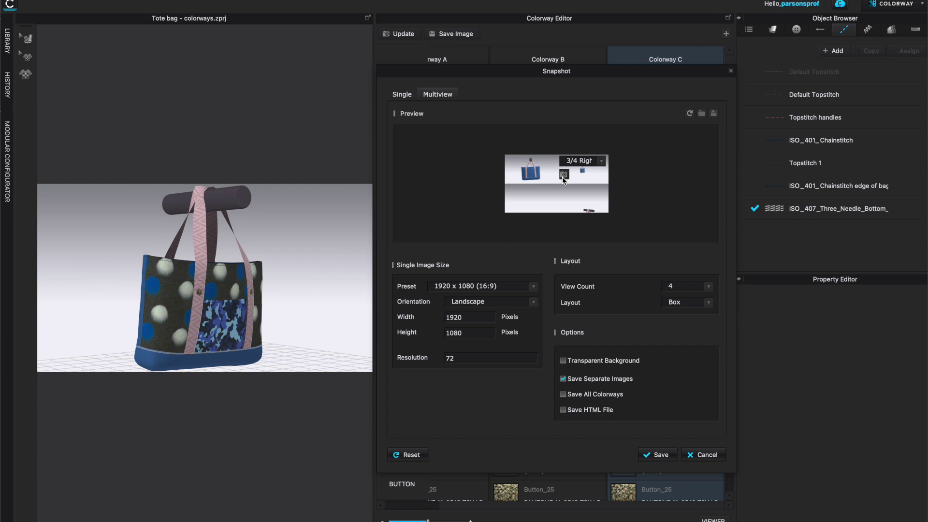
{"action": "left_click", "coordinate": [564, 175]}
Set the third tile to the Bottom view and capture it with the blue base enlarged
{"action": "left_click", "coordinate": [550, 191]}
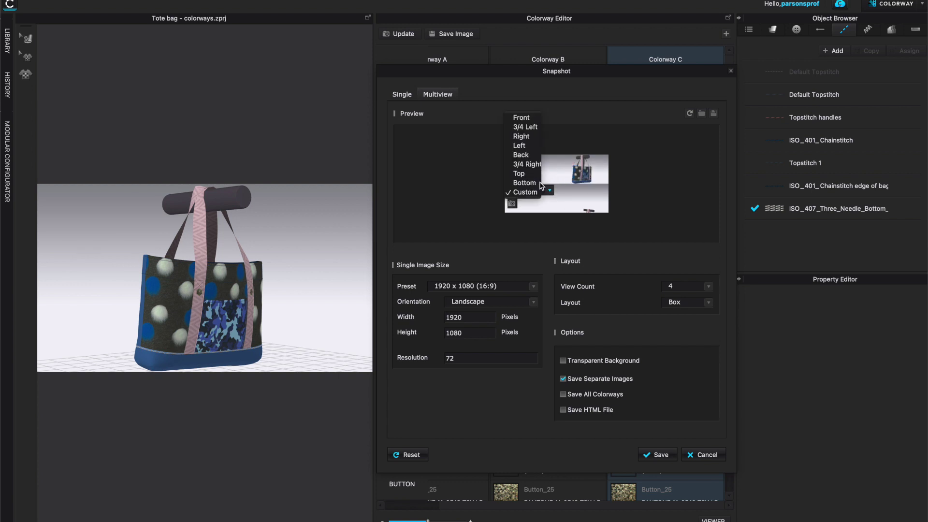
{"action": "left_click", "coordinate": [524, 182]}
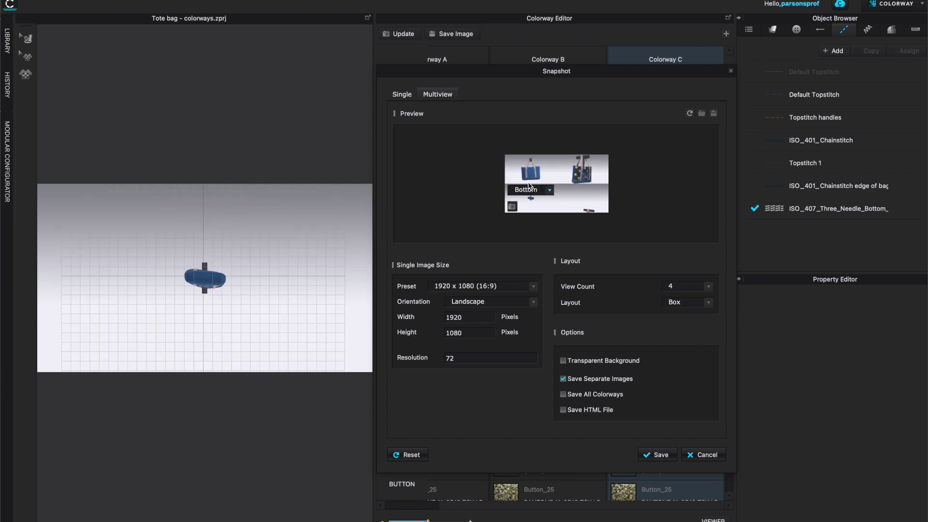
{"action": "scroll", "coordinate": [269, 314], "scroll_direction": "up", "scroll_amount": 5}
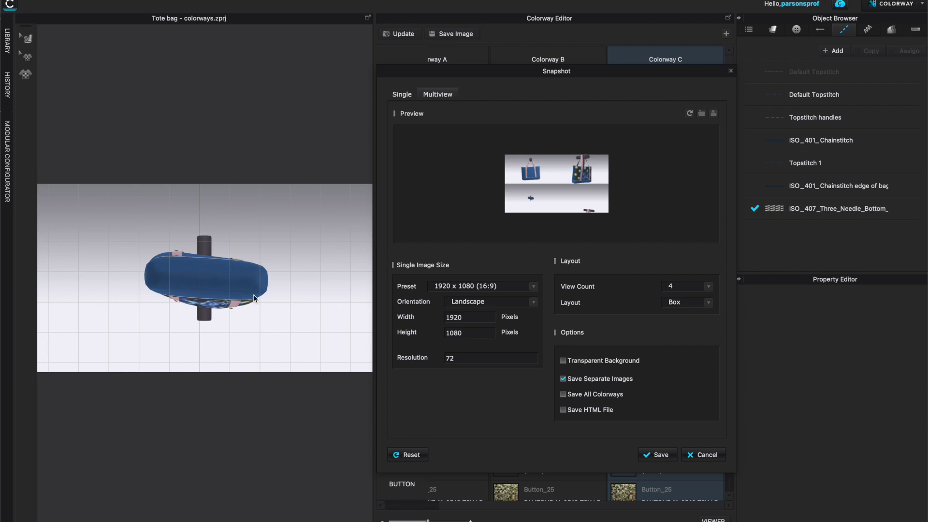
{"action": "scroll", "coordinate": [129, 281], "scroll_direction": "up", "scroll_amount": 2}
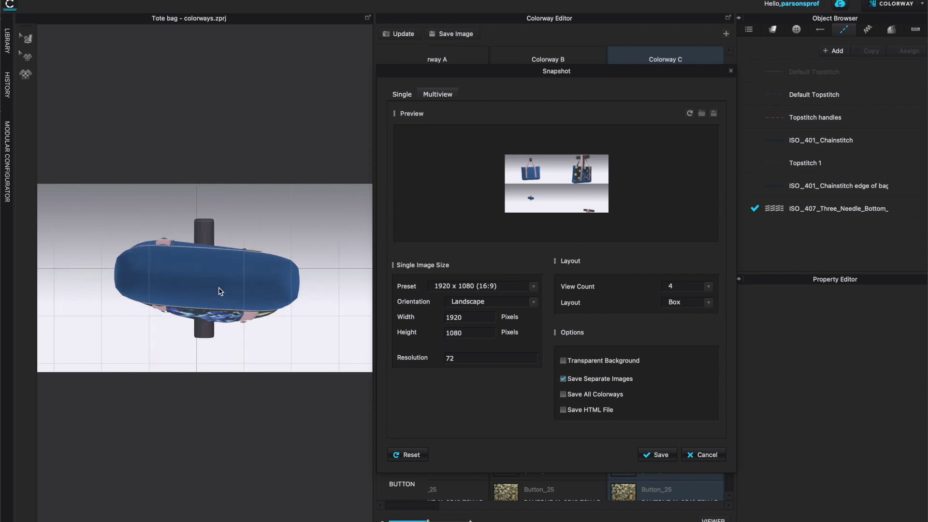
{"action": "mouse_move", "coordinate": [549, 203]}
{"action": "left_click", "coordinate": [512, 204]}
Set the fourth tile to the Back view, capture it as a close-up of the camouflage pocket, and save the multiview snapshot
{"action": "left_click", "coordinate": [601, 189]}
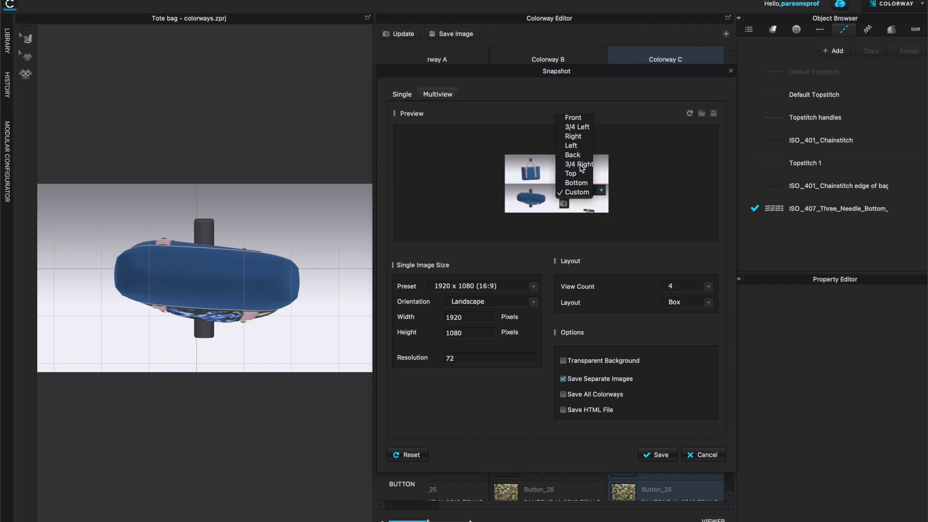
{"action": "left_click", "coordinate": [579, 164]}
{"action": "scroll", "coordinate": [294, 305], "scroll_direction": "up", "scroll_amount": 5}
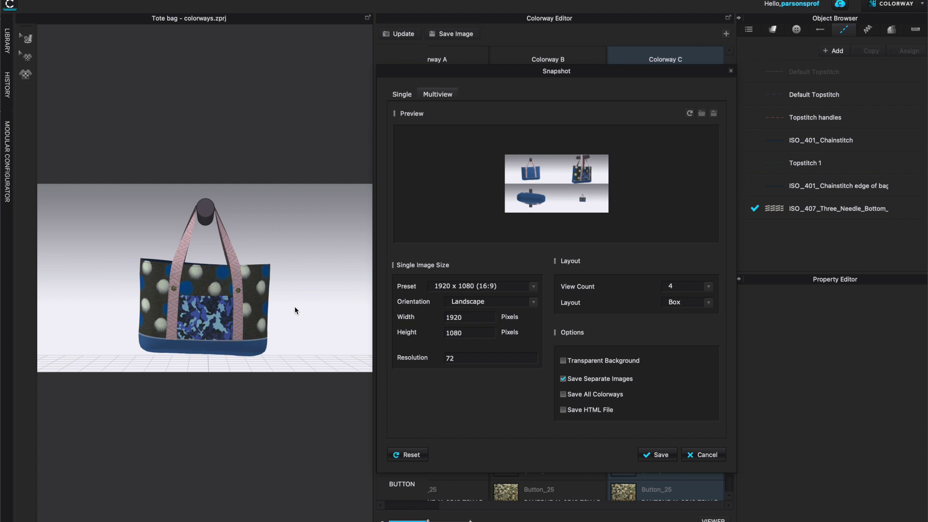
{"action": "scroll", "coordinate": [295, 305], "scroll_direction": "up", "scroll_amount": 5}
{"action": "middle_click_drag", "start_coordinate": [309, 298], "coordinate": [312, 249]}
{"action": "scroll", "coordinate": [311, 249], "scroll_direction": "up", "scroll_amount": 3}
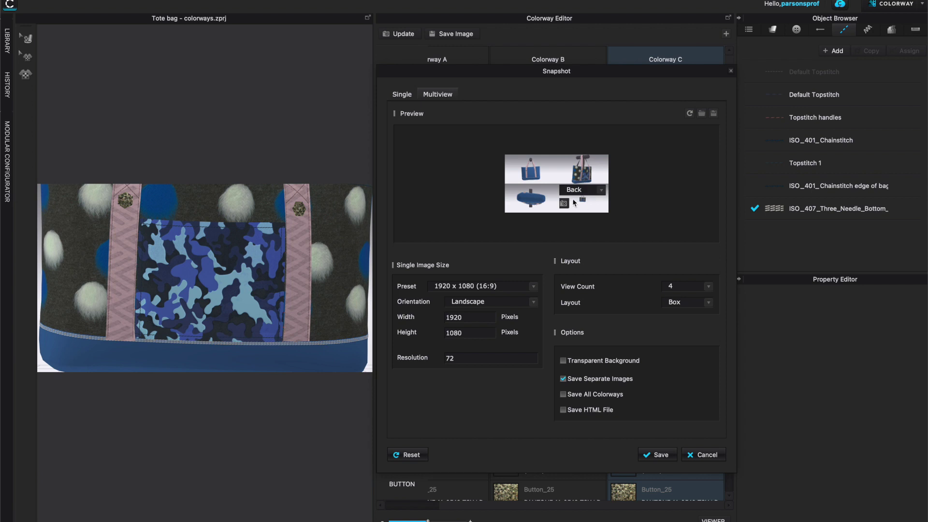
{"action": "left_click", "coordinate": [564, 203]}
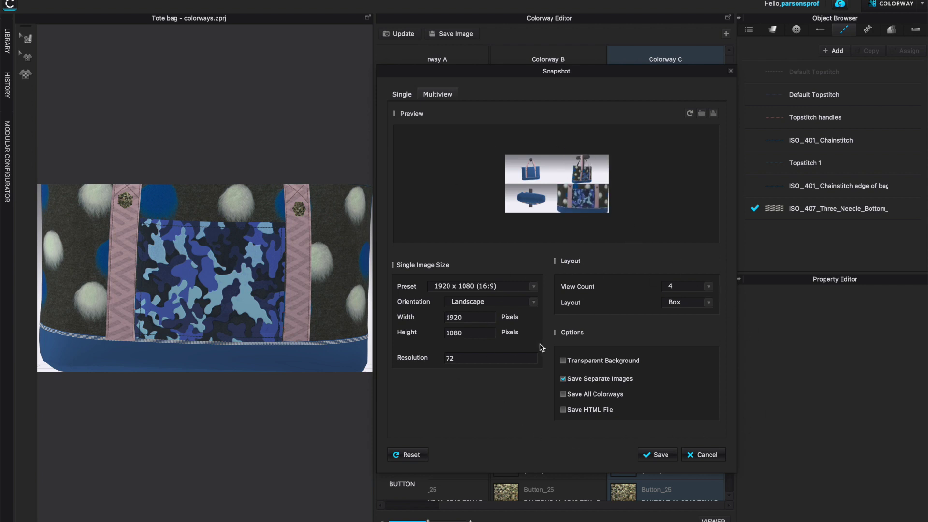
{"action": "left_click", "coordinate": [664, 455]}
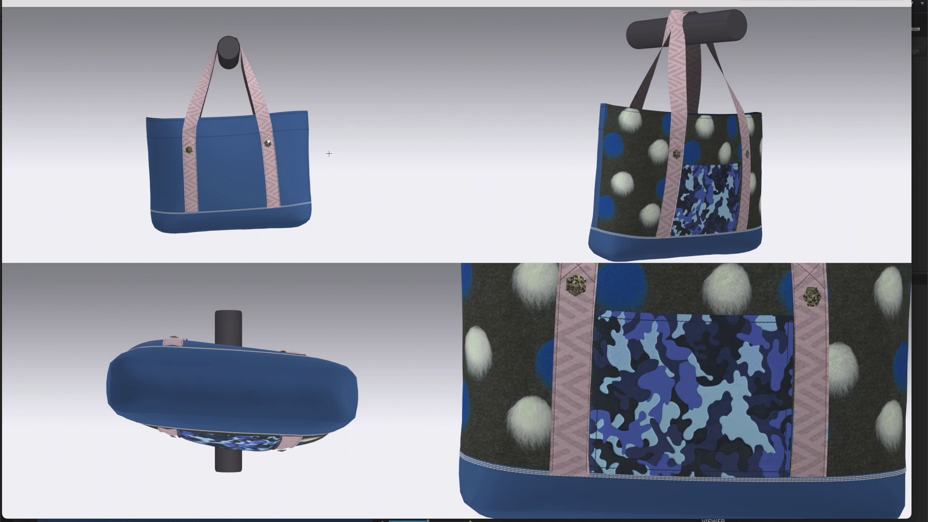
{"action": "key", "text": "Escape"}
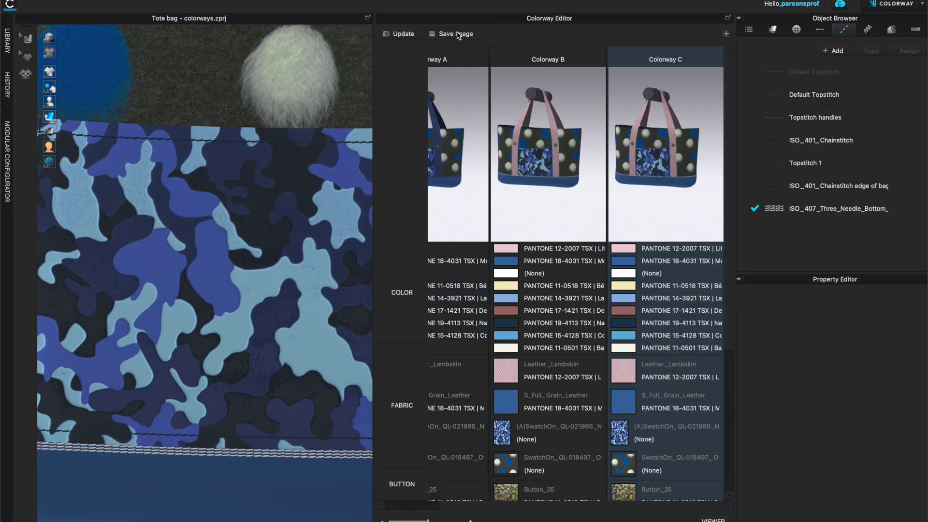
Save an image of the Colorway Editor as "colorways tote bag" and view the saved comparison of the three colorways
{"action": "left_click", "coordinate": [457, 34]}
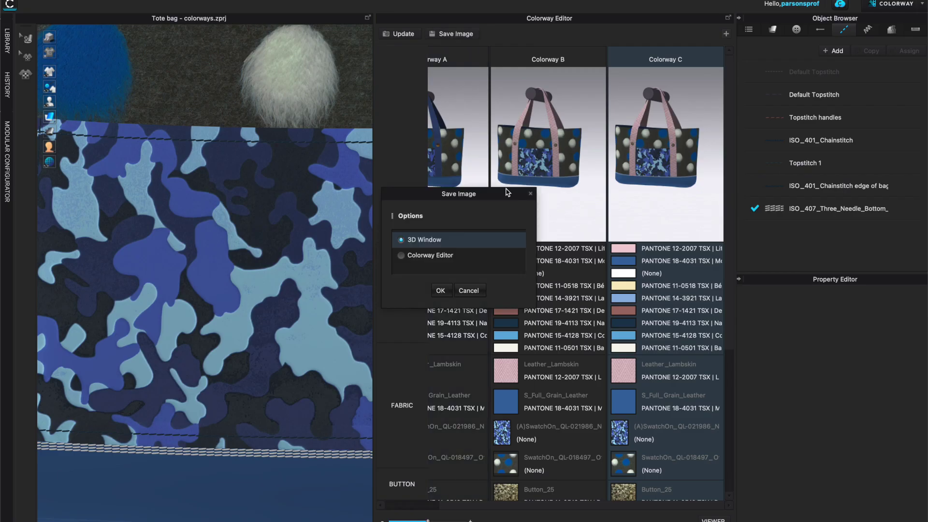
{"action": "left_click", "coordinate": [420, 256]}
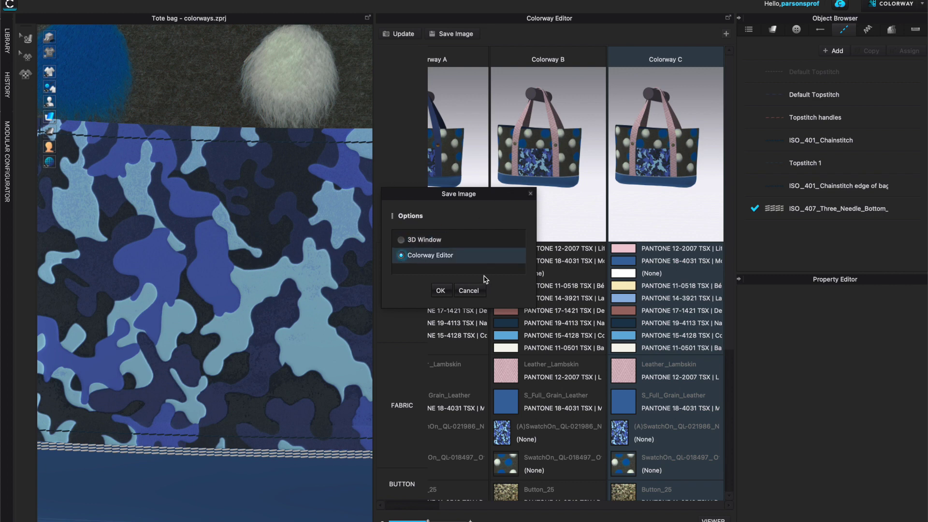
{"action": "left_click", "coordinate": [441, 291]}
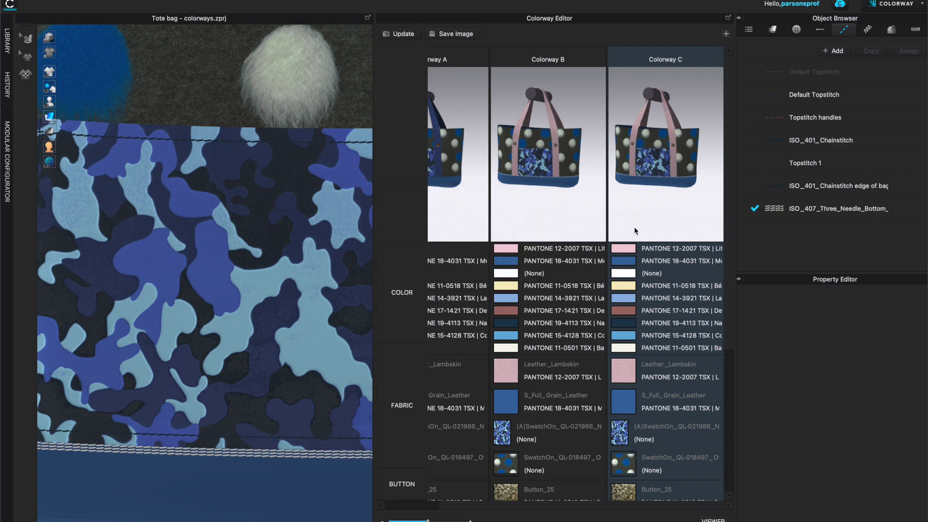
{"action": "type", "text": "colorwa"}
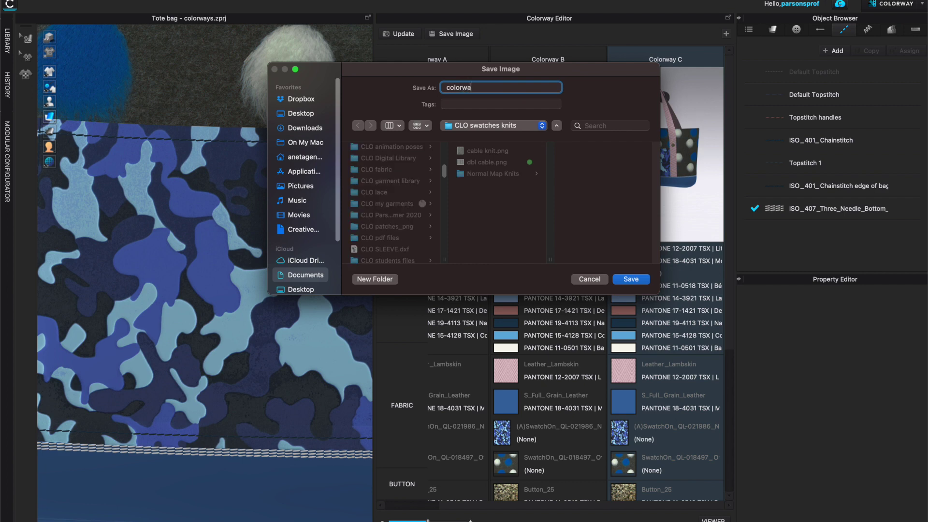
{"action": "type", "text": "ys tote bag"}
{"action": "scroll", "coordinate": [386, 211], "scroll_direction": "down", "scroll_amount": 5}
{"action": "key", "text": "Return"}
{"action": "left_click_drag", "start_coordinate": [682, 13], "coordinate": [319, 4]}
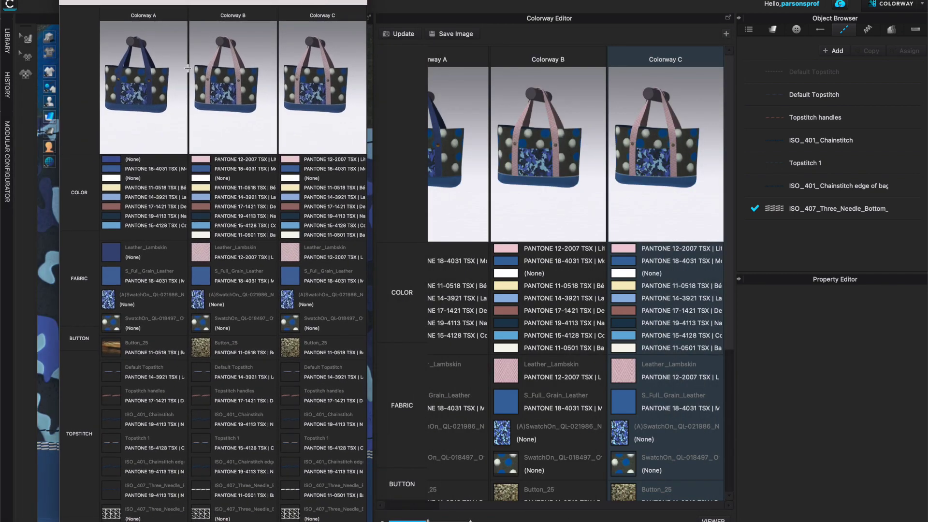